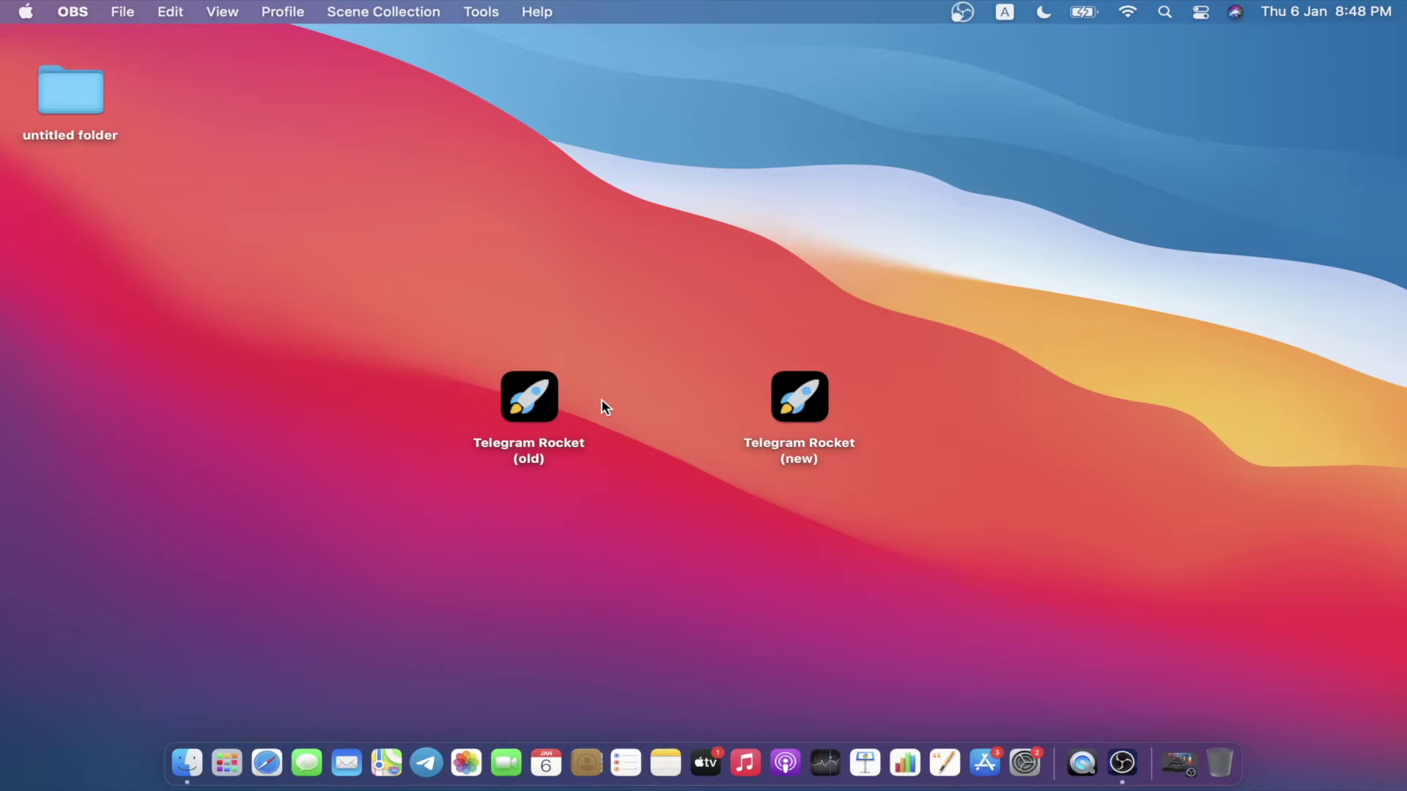
- Launch Telegram Rocket (old) from the desktop and dismiss the new-version notice
double_click(537, 408)
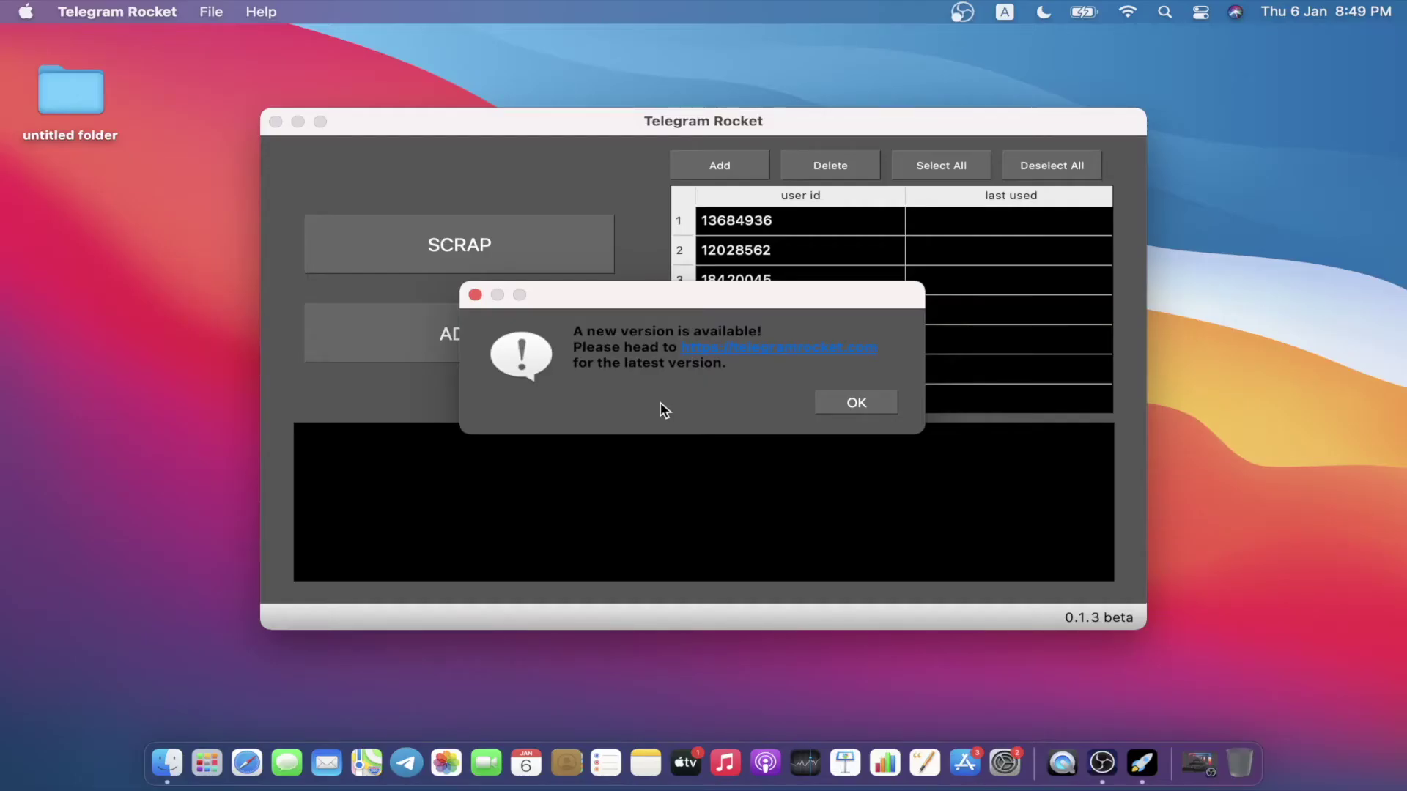
left_click(852, 406)
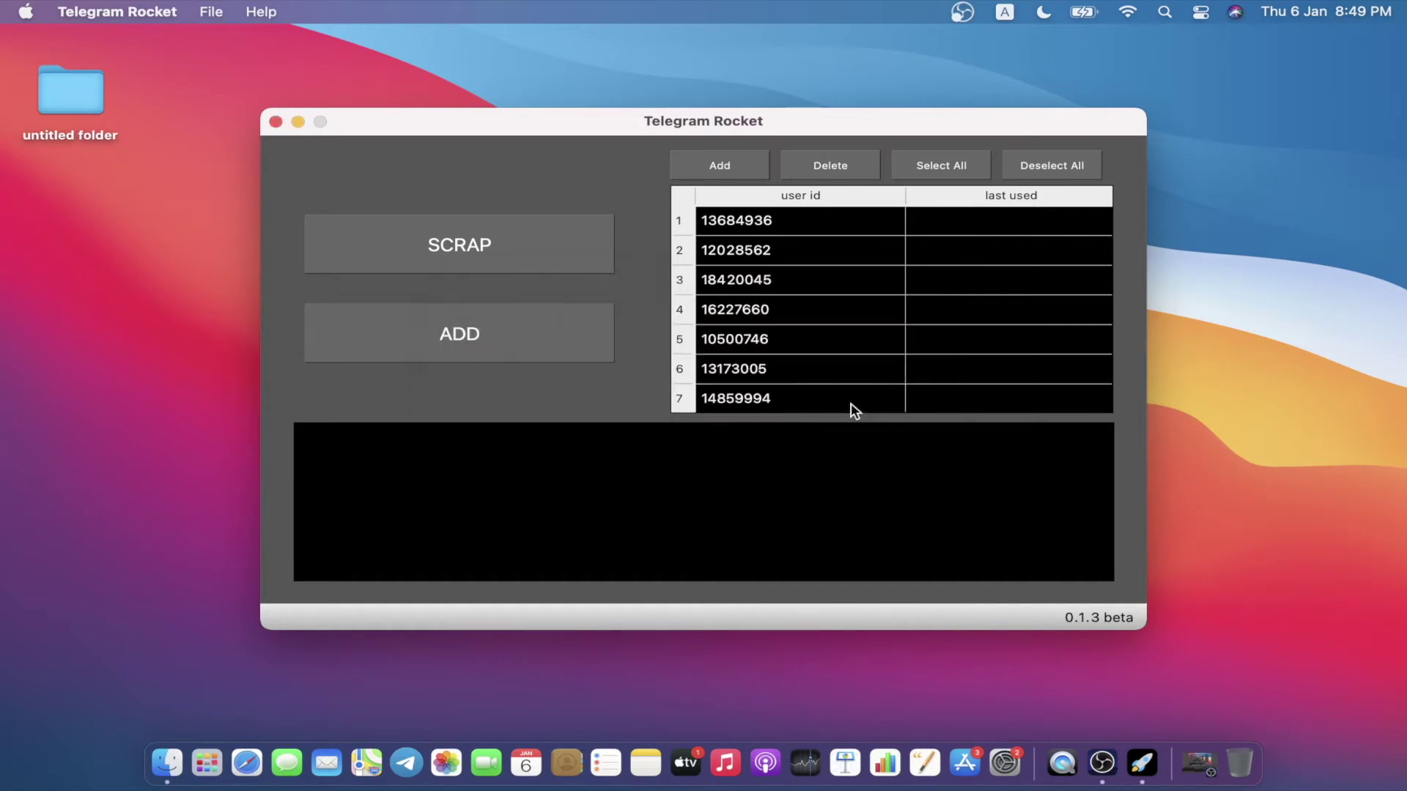
- Examine the full list of user ids stored in the old version
scroll(806, 310, "down", 3)
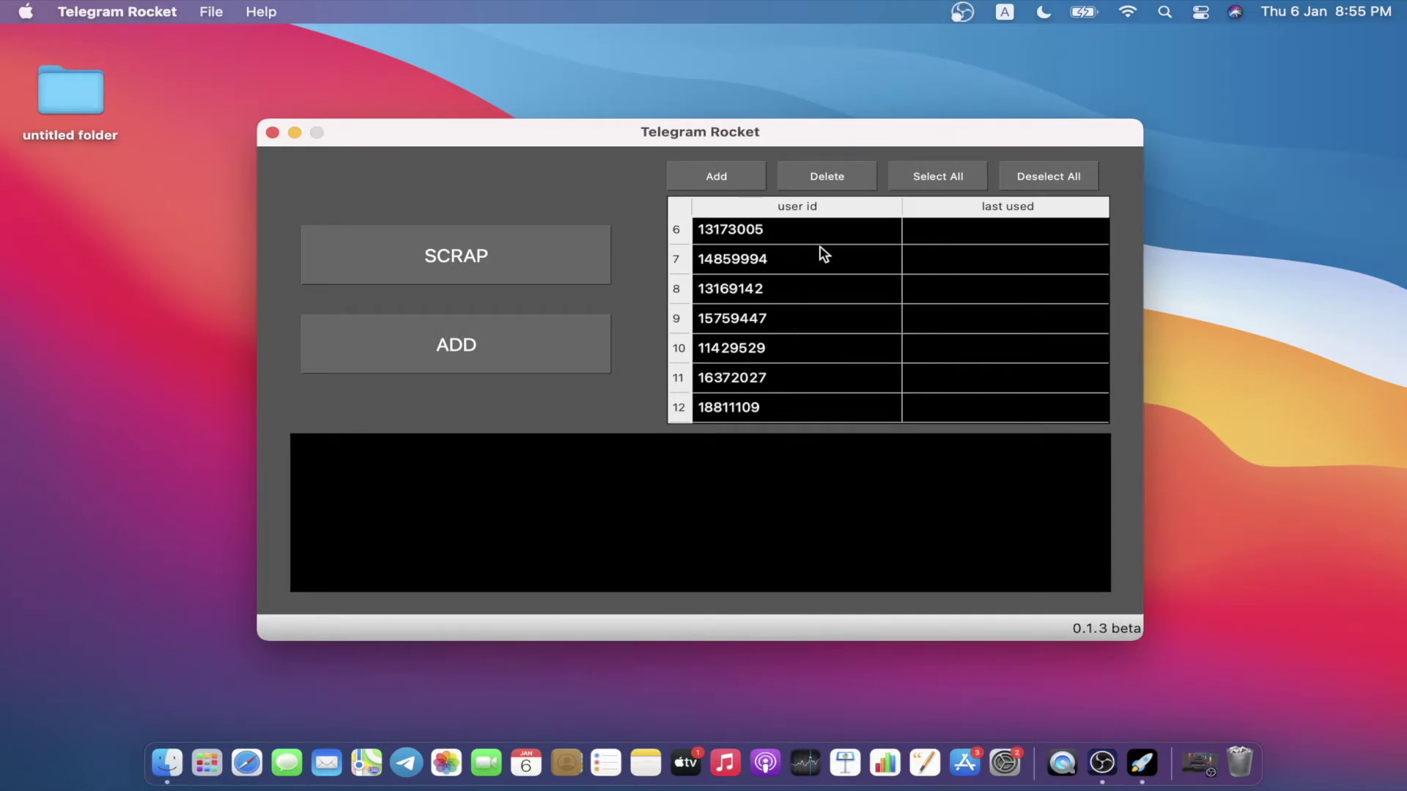
scroll(791, 366, "down", 1)
scroll(788, 359, "up", 5)
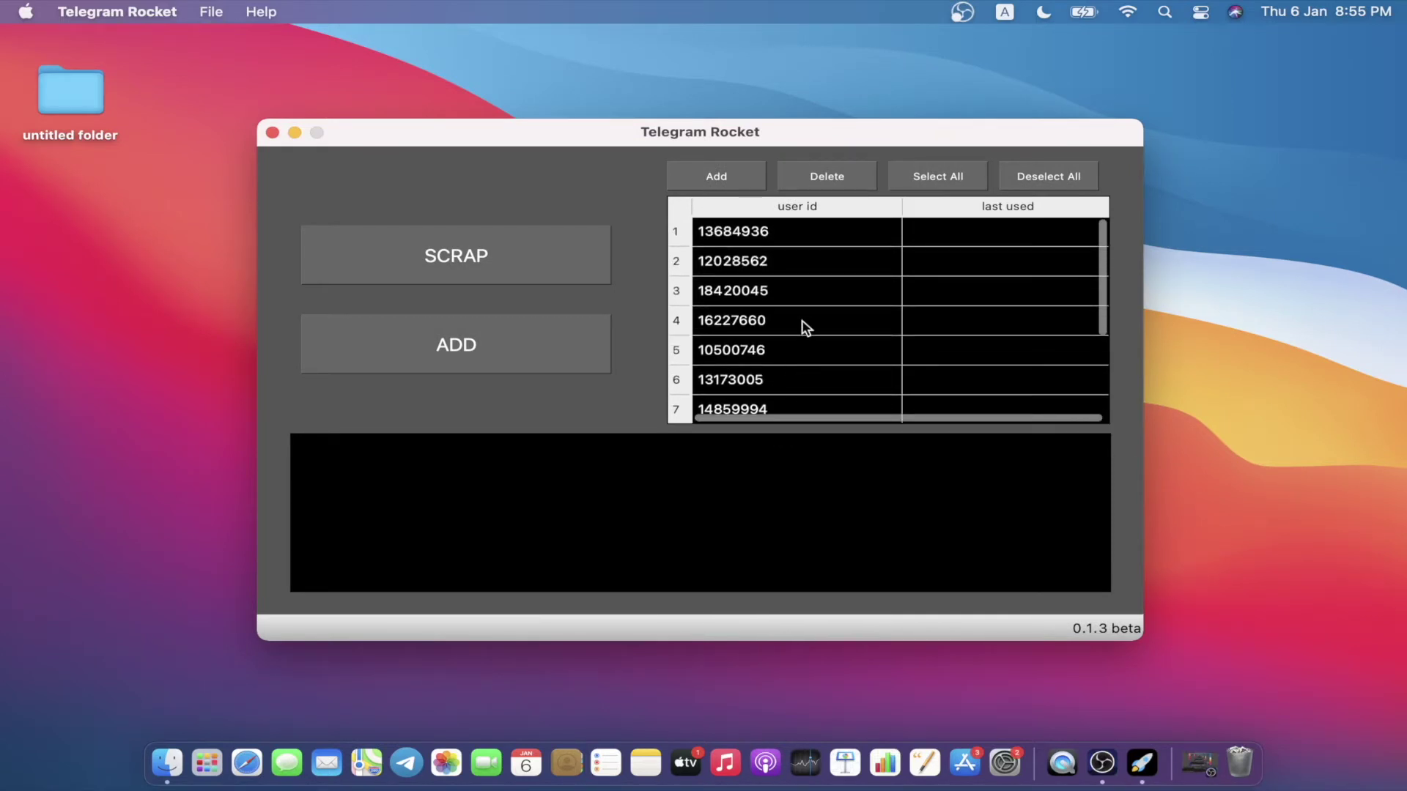
scroll(795, 337, "down", 1)
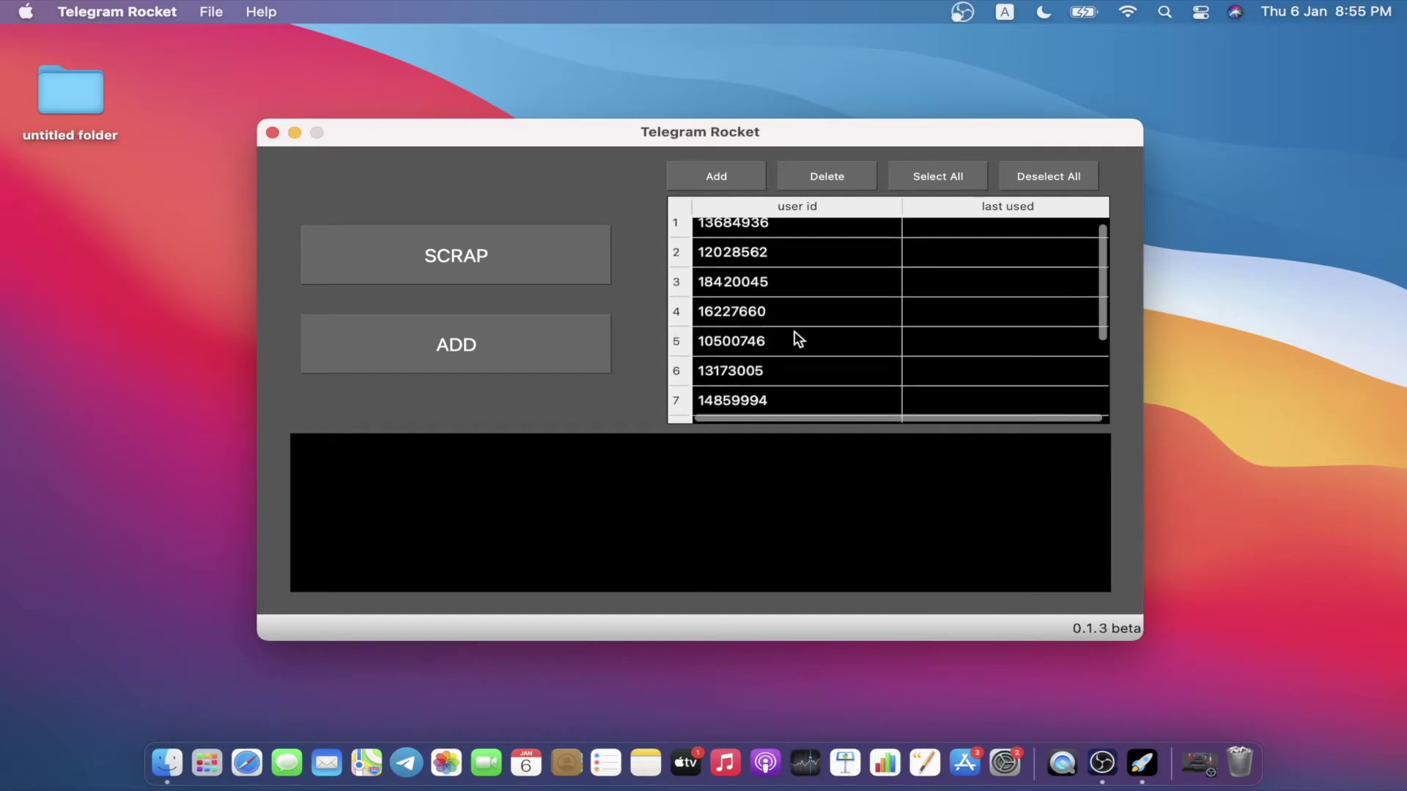
scroll(806, 279, "up", 1)
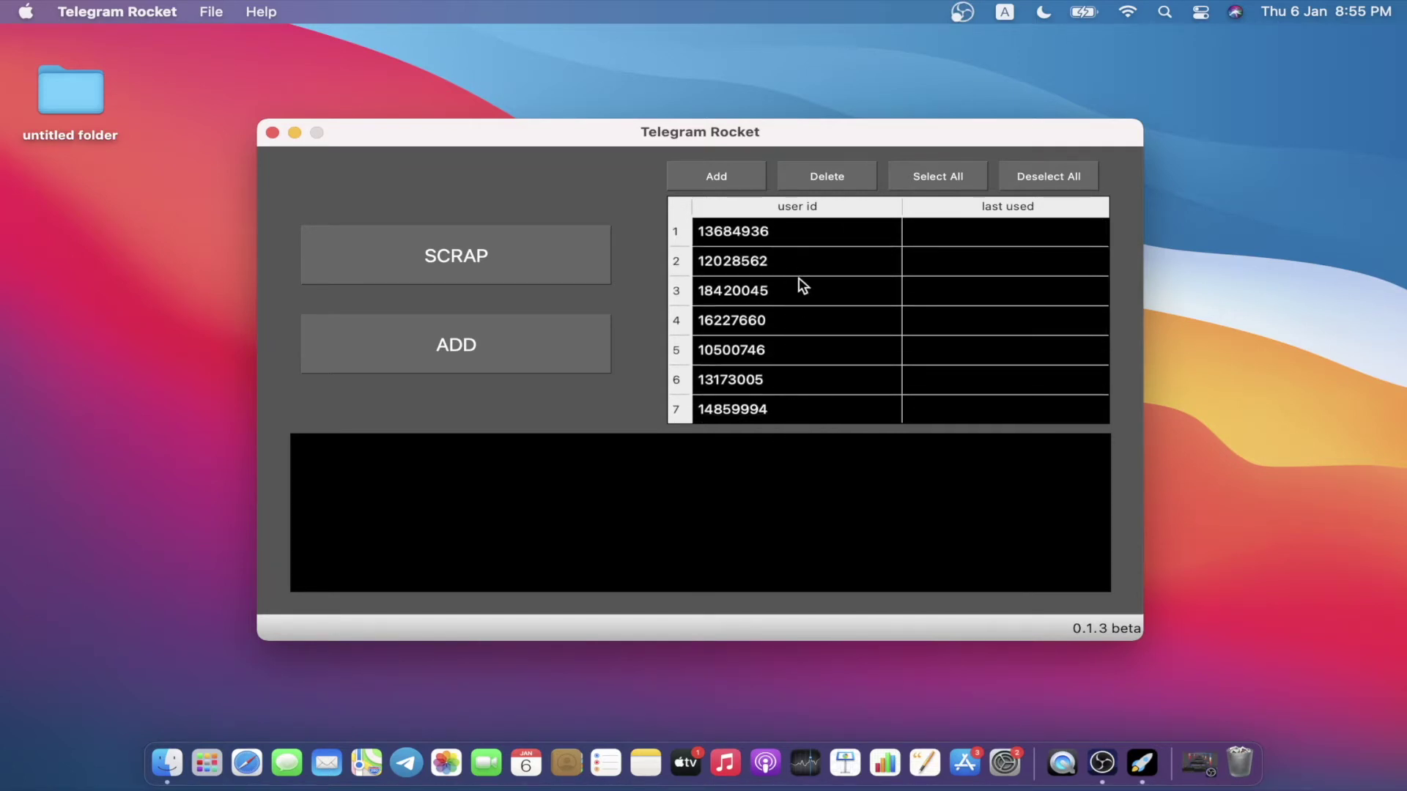
scroll(800, 302, "up", 1)
scroll(800, 293, "down", 3)
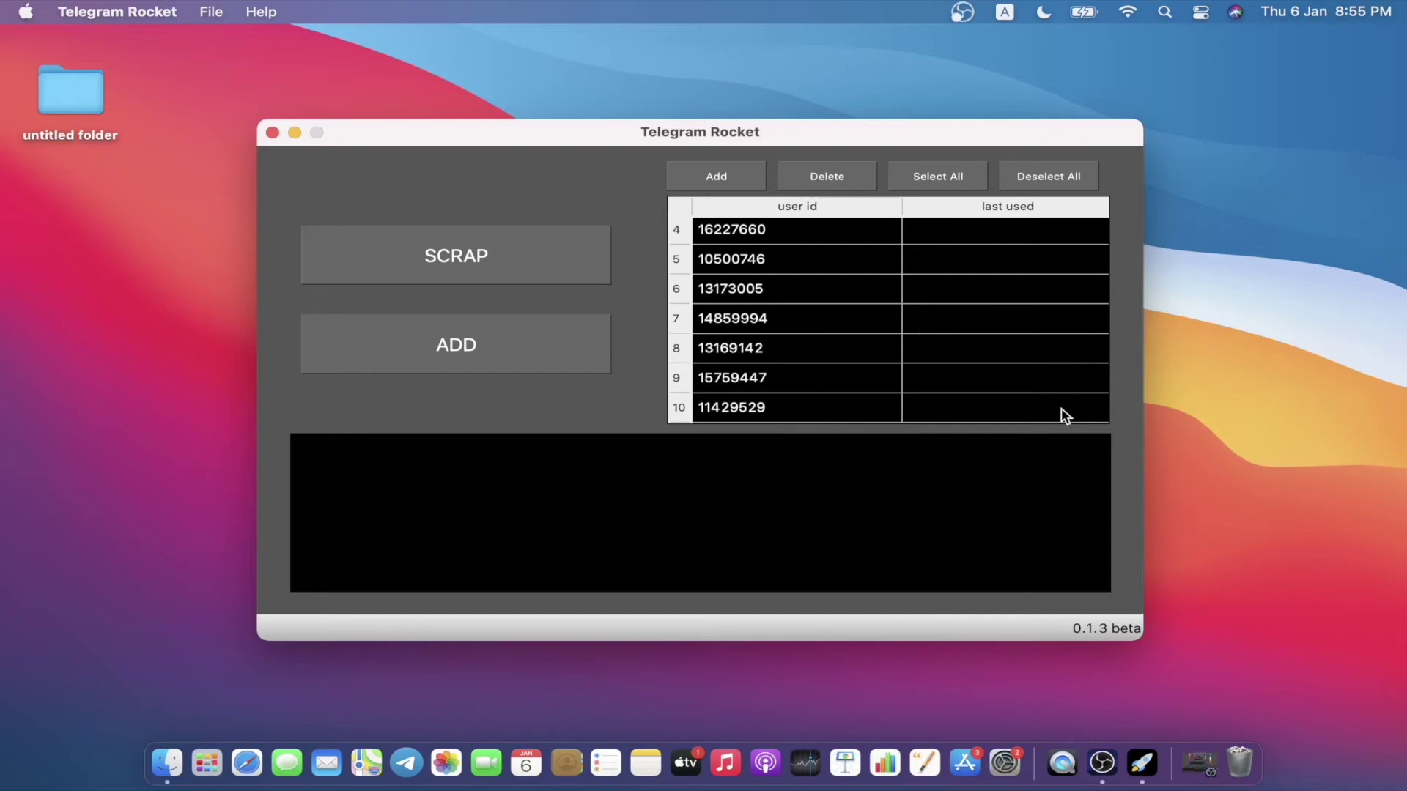
scroll(883, 364, "up", 3)
scroll(882, 367, "down", 3)
scroll(883, 366, "up", 1)
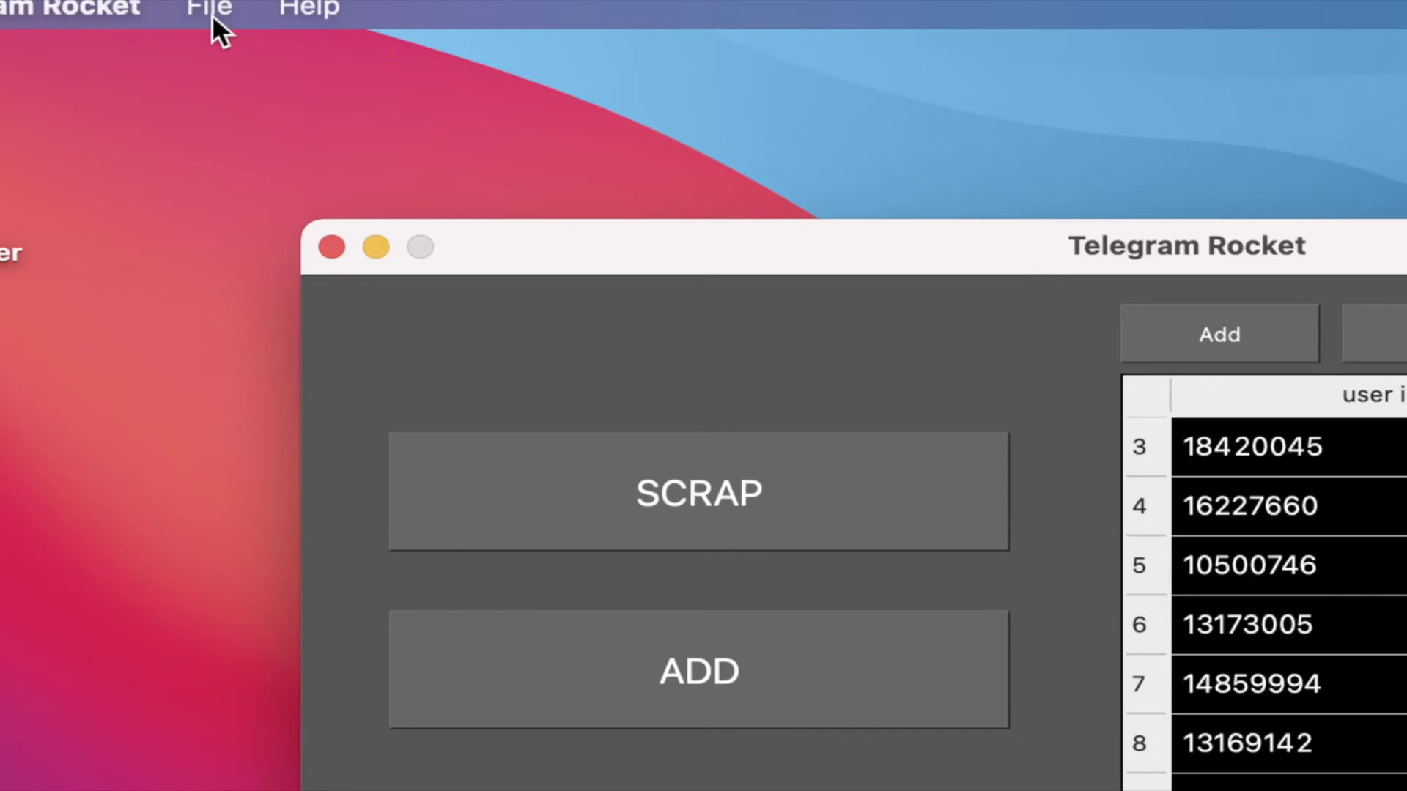
- Export a backup of the configuration files to the Desktop folder and close the completion message
left_click(212, 12)
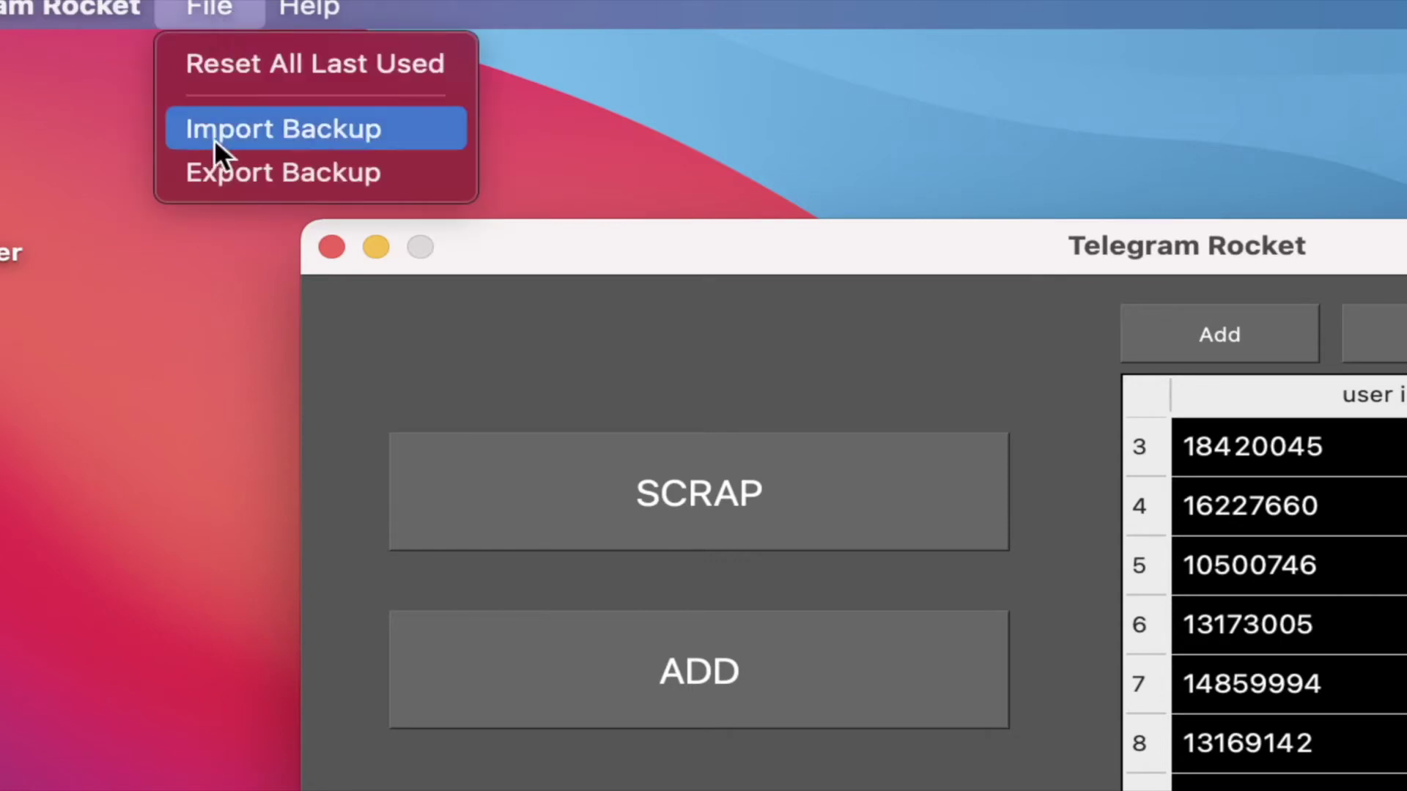
left_click(218, 174)
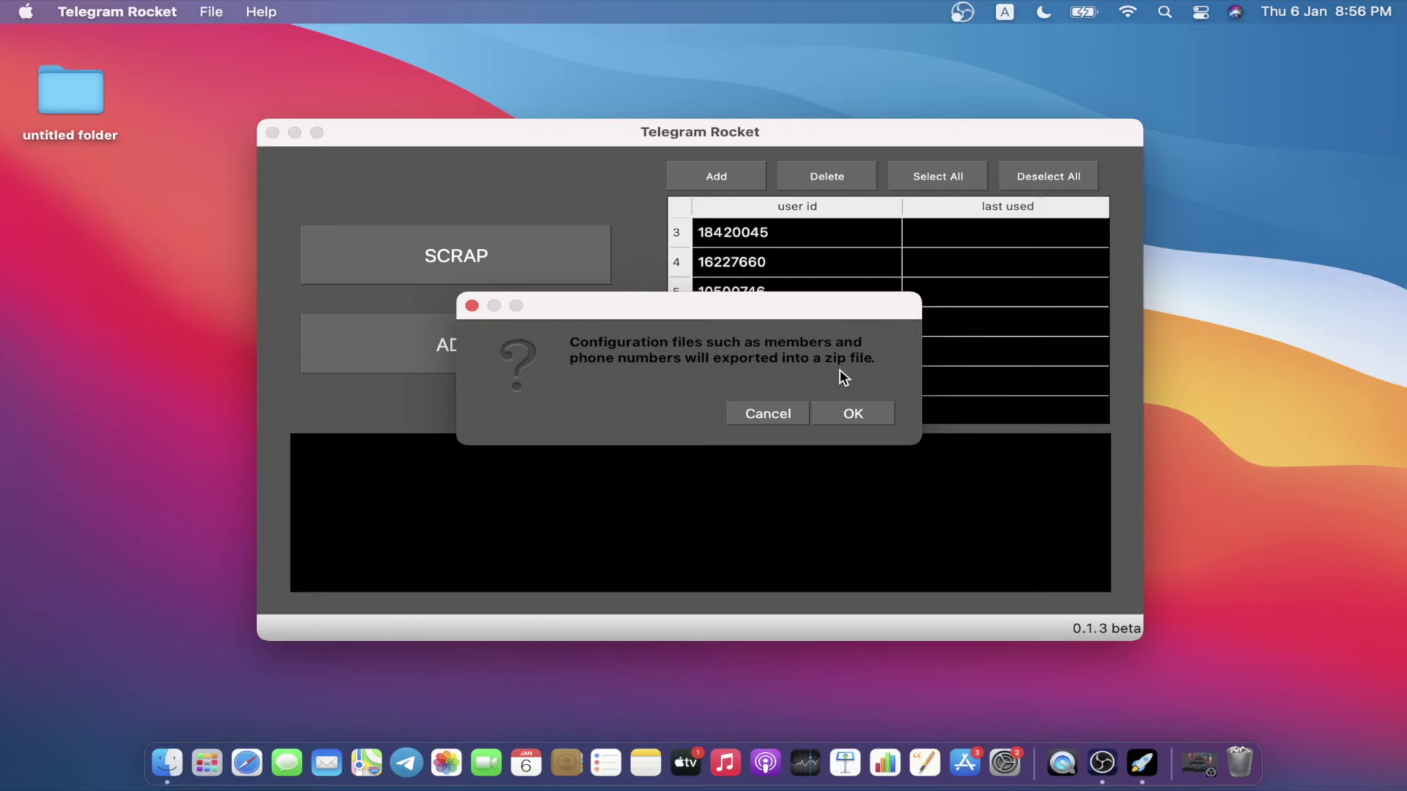
left_click(848, 414)
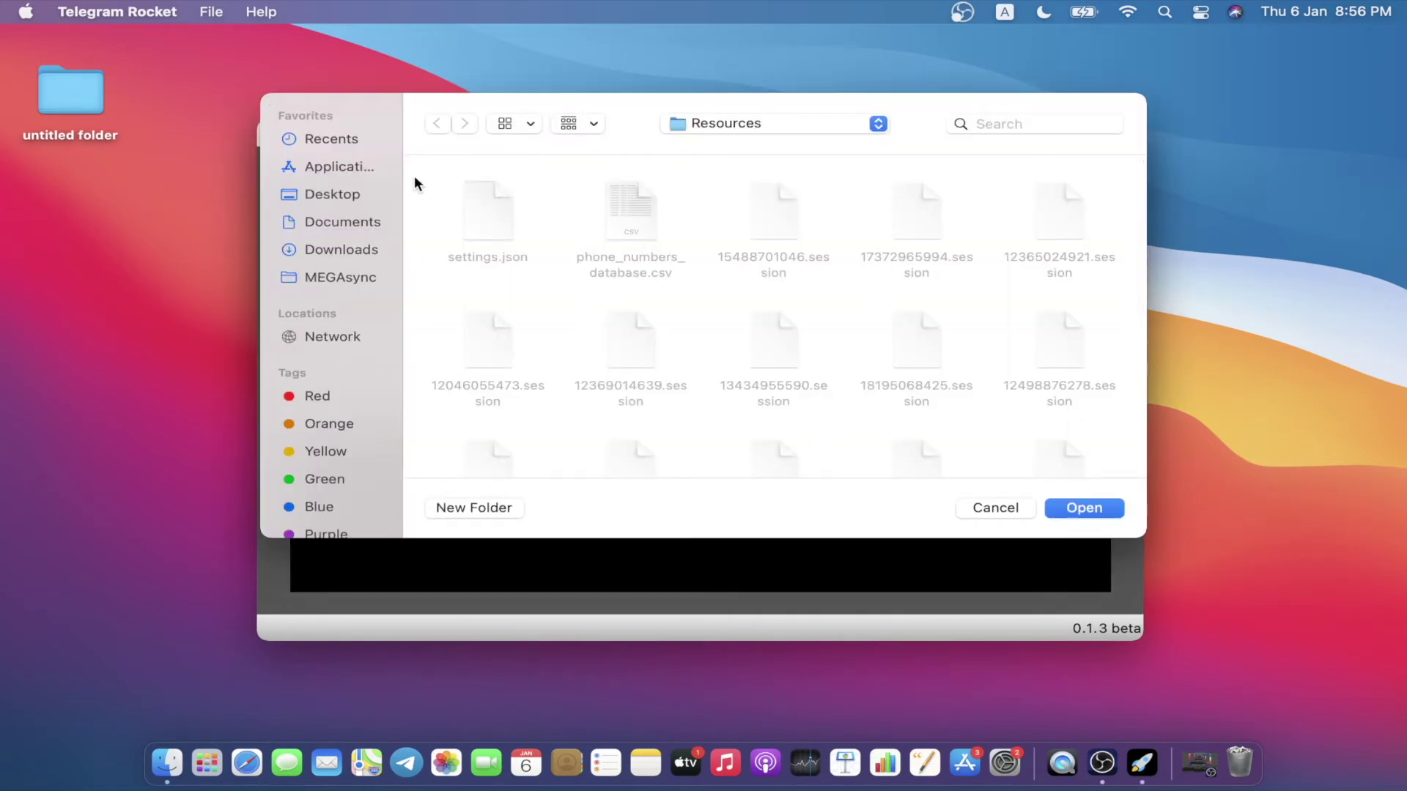
left_click(359, 193)
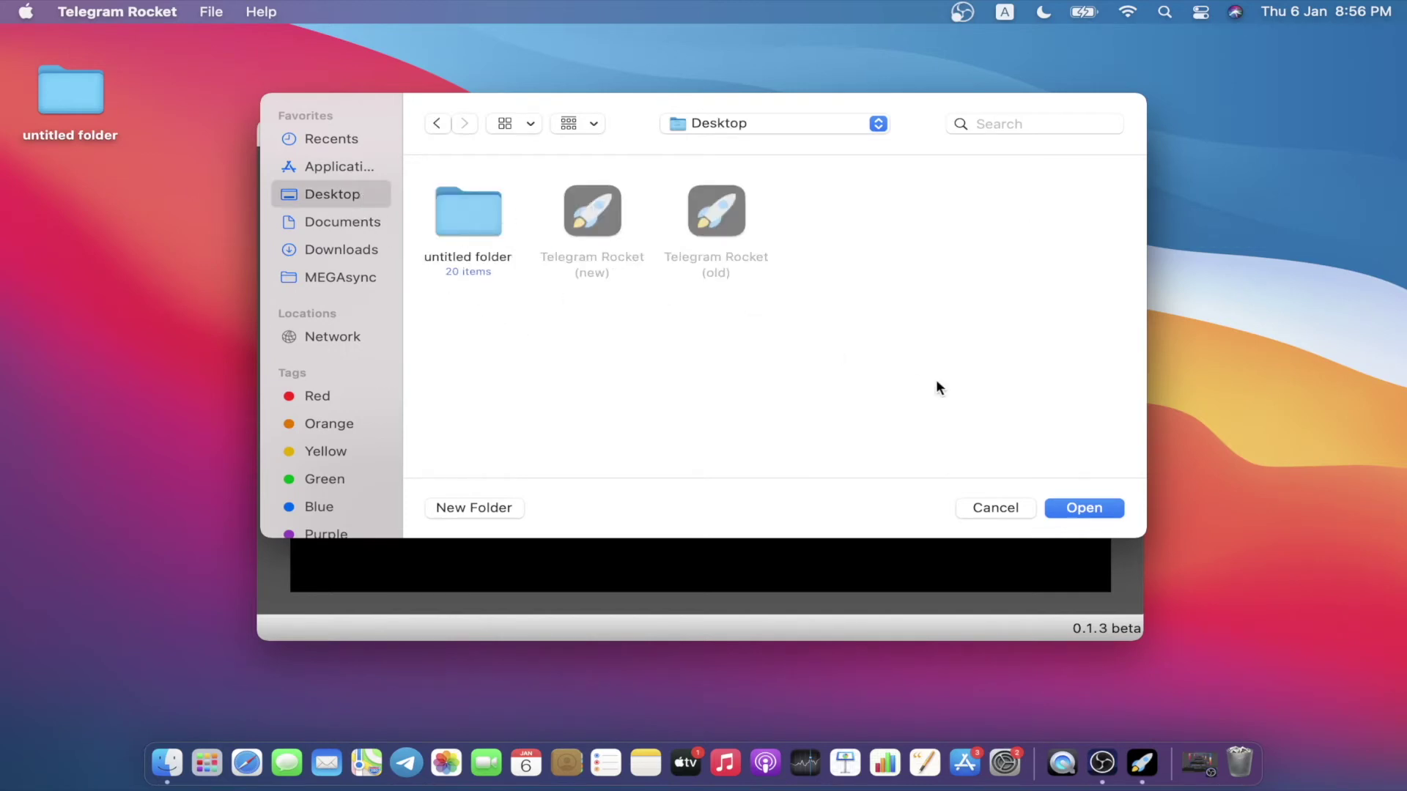
left_click(1083, 507)
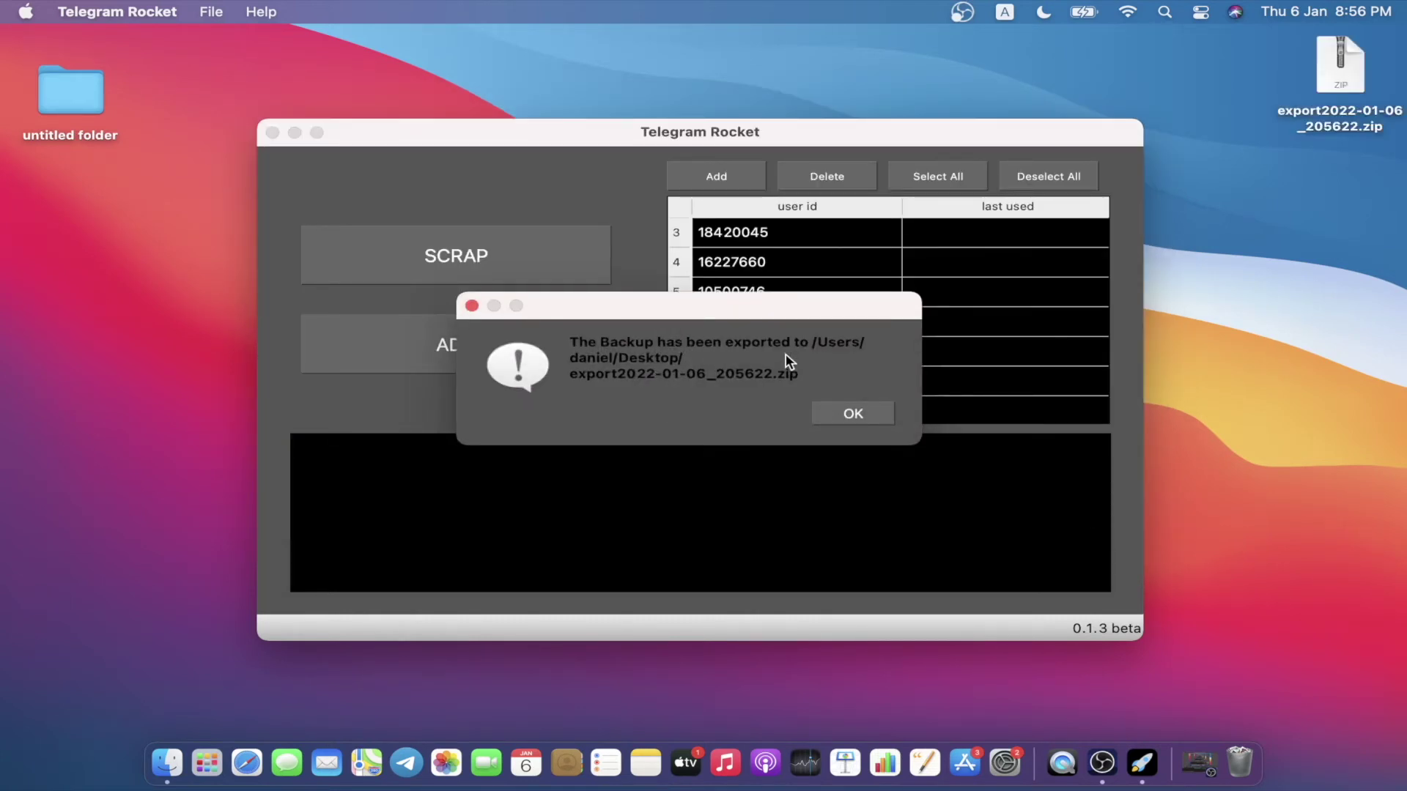
left_click(849, 416)
- Close the old Telegram Rocket window and place the exported zip beside Telegram Rocket (new) on the desktop
left_click_drag(1351, 74, 1267, 264)
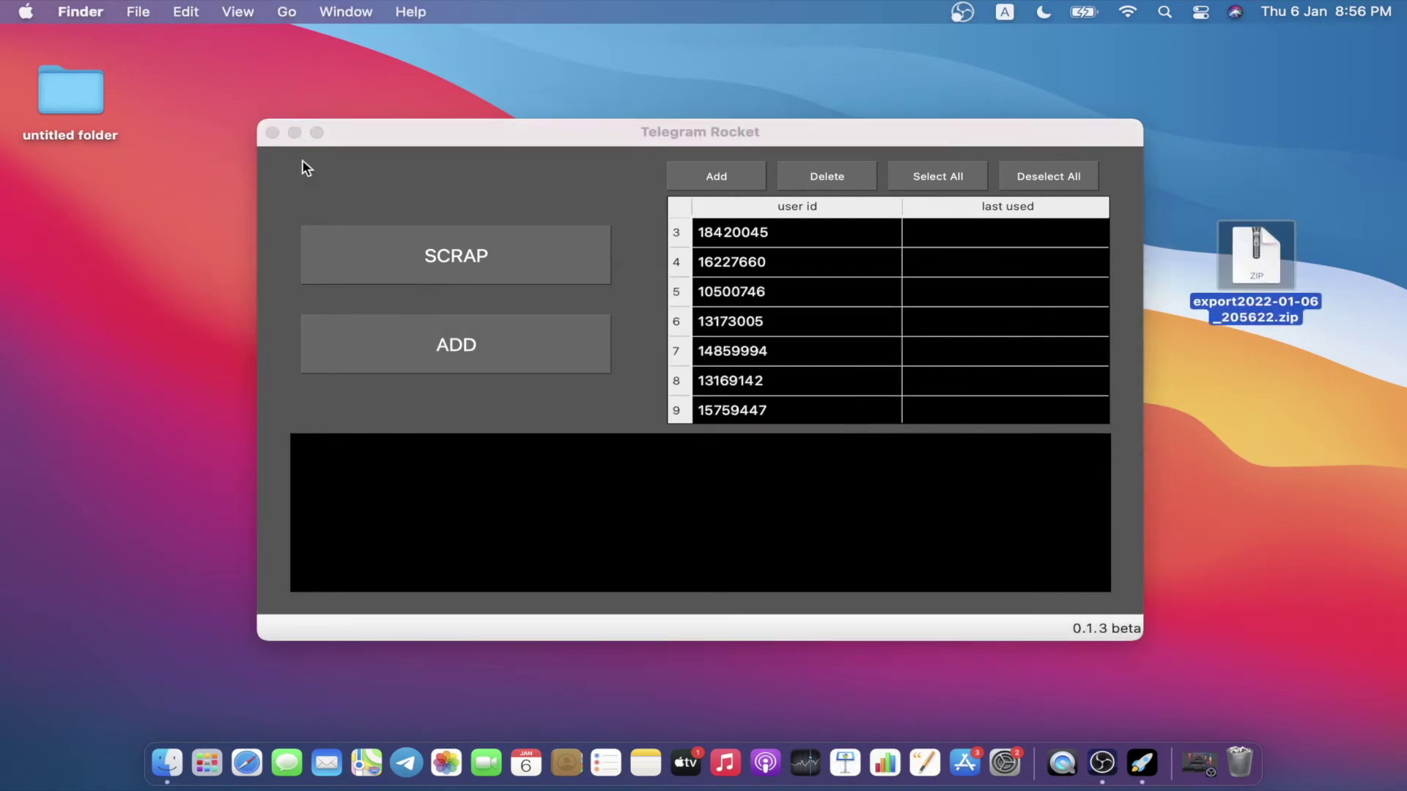
left_click(273, 133)
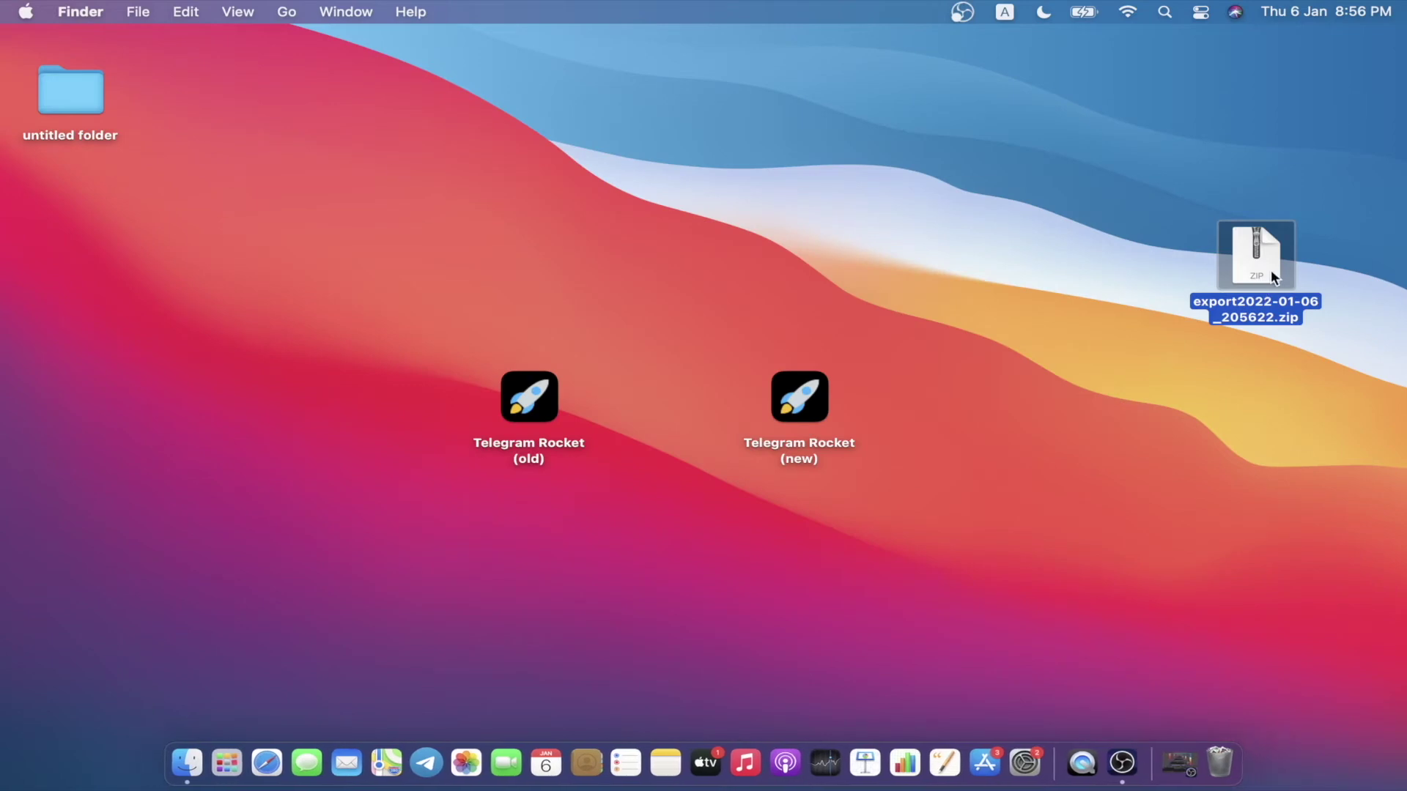
left_click_drag(1270, 270, 1108, 394)
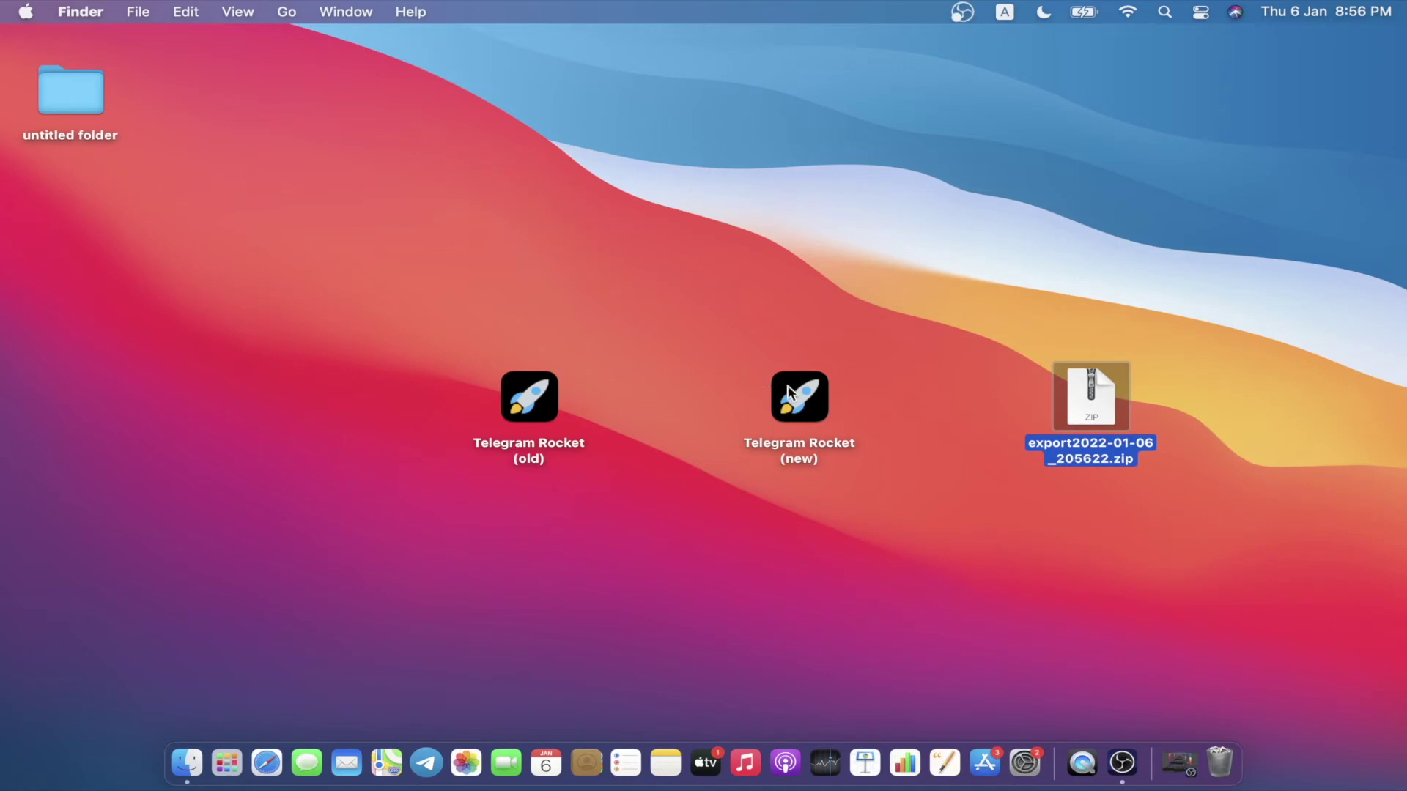
- Launch Telegram Rocket (new) and move the exported zip clear of the area its window covers
left_click(812, 406)
double_click(812, 406)
left_click(1106, 407)
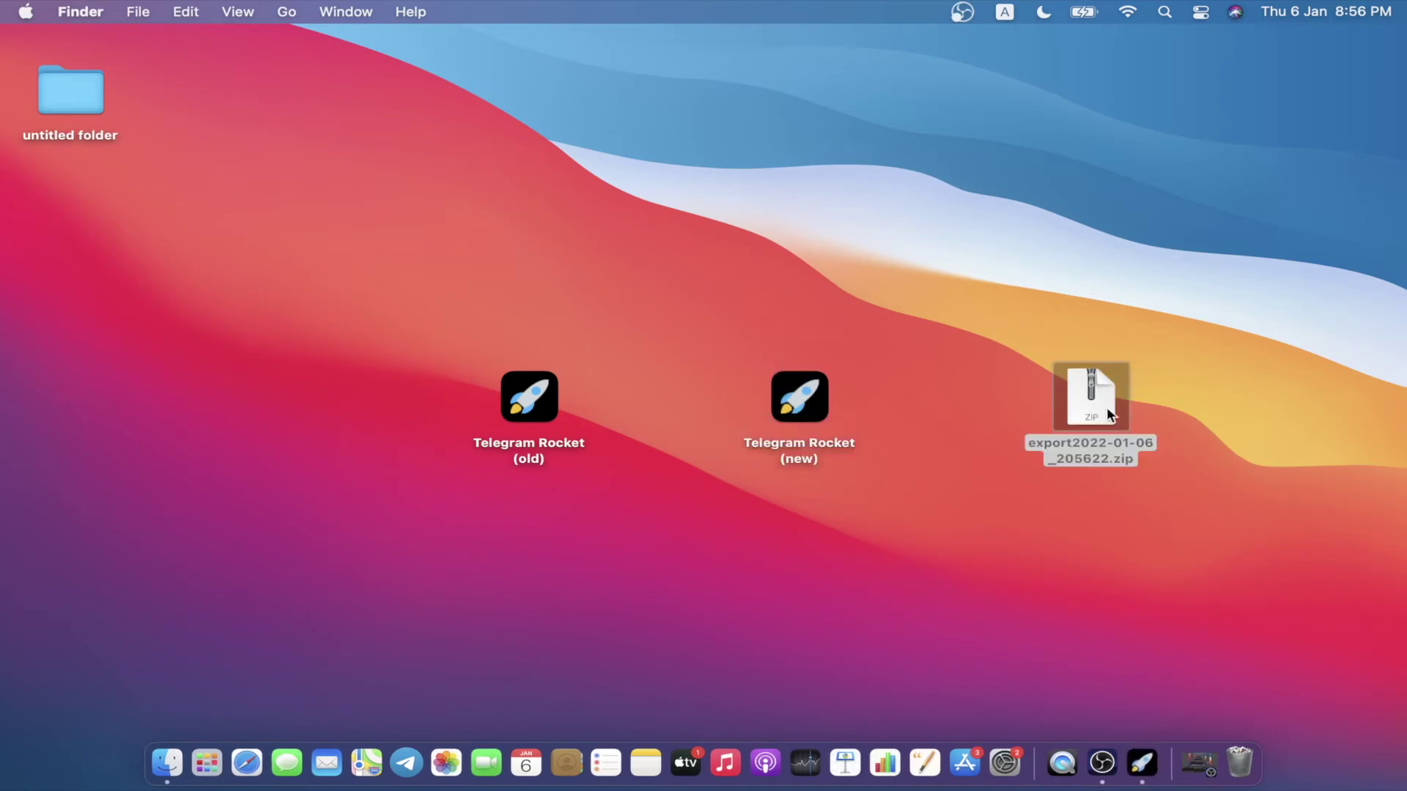
left_click(1105, 366)
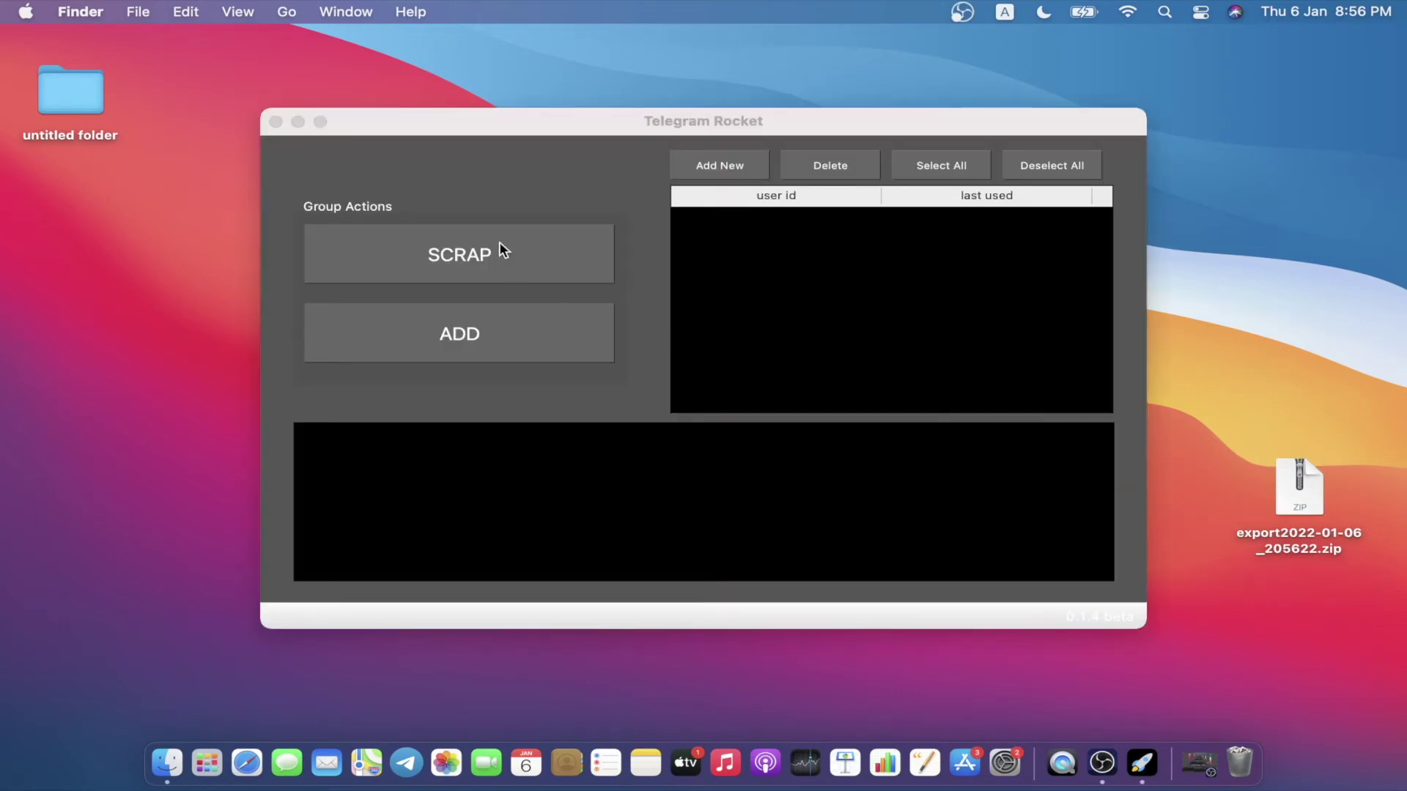
- Import the backup export2022-01-06_205622.zip from the Desktop into the new version, accepting the override of existing configuration files
left_click(392, 138)
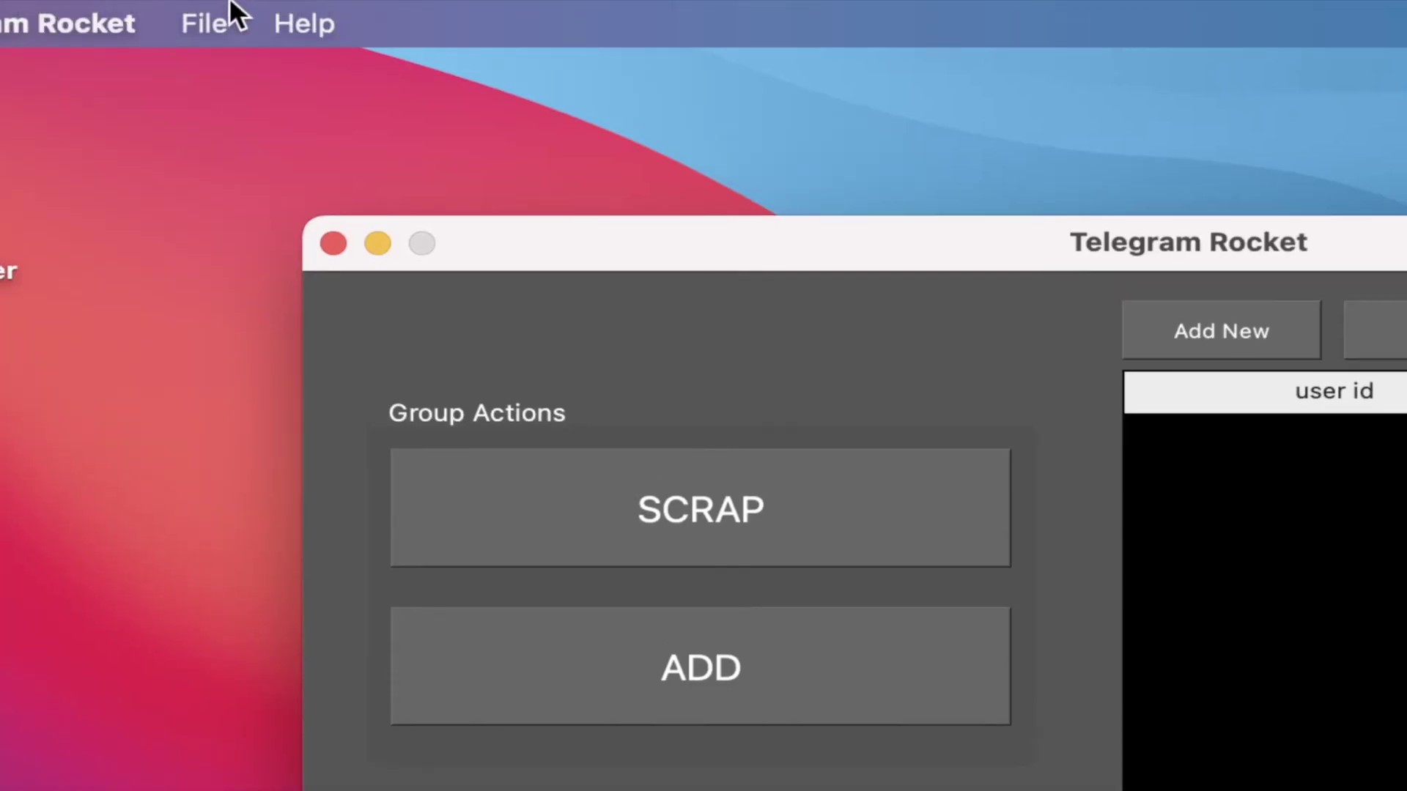
left_click(214, 13)
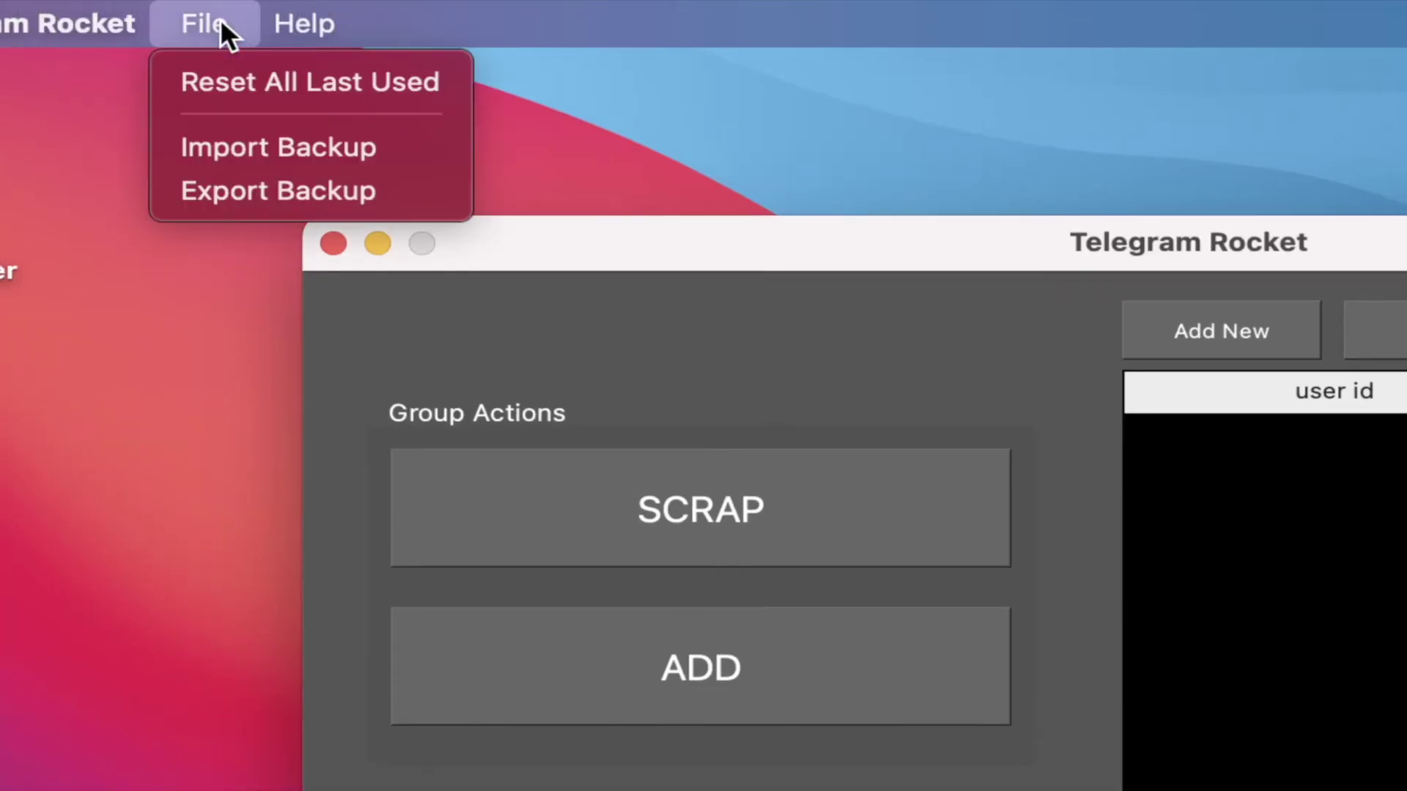
left_click(233, 155)
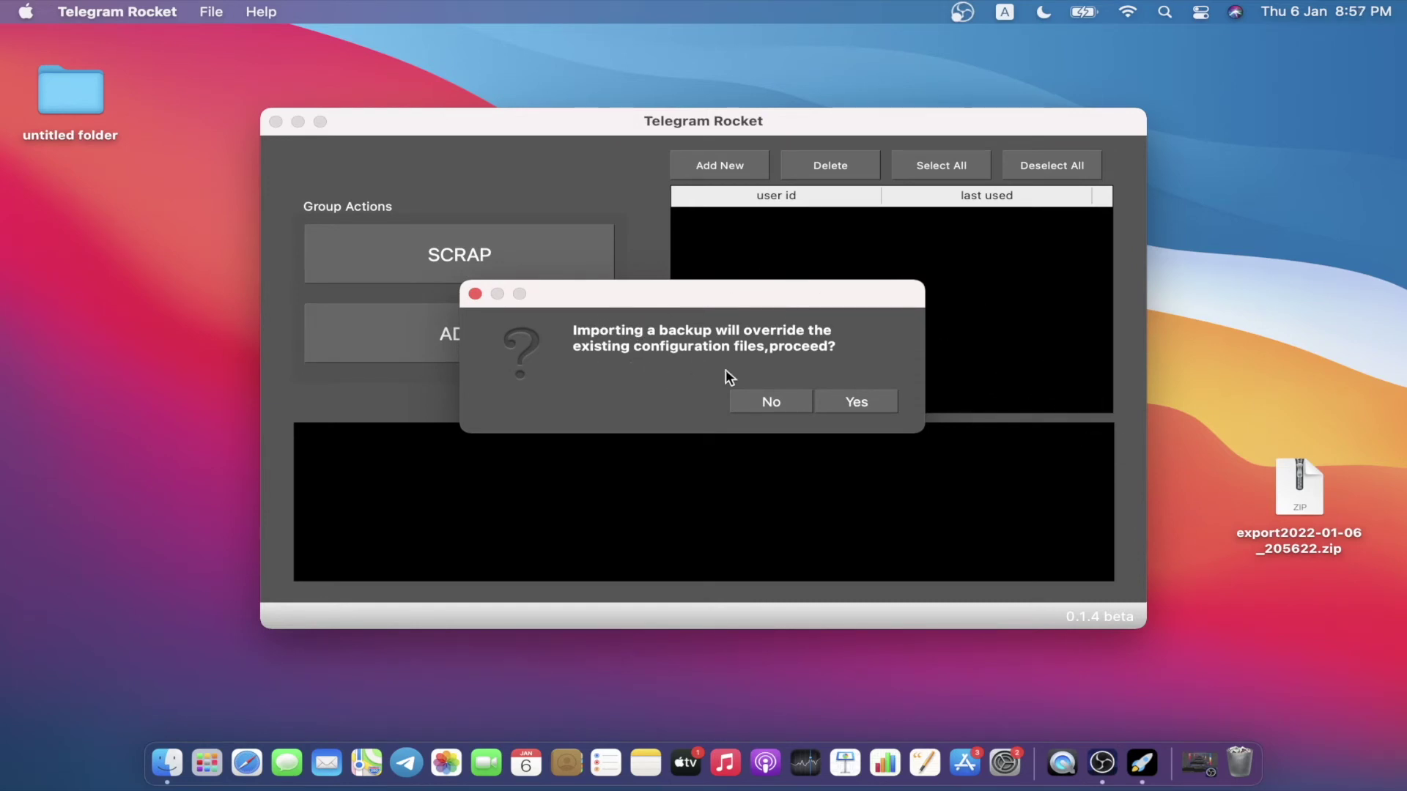
left_click(859, 402)
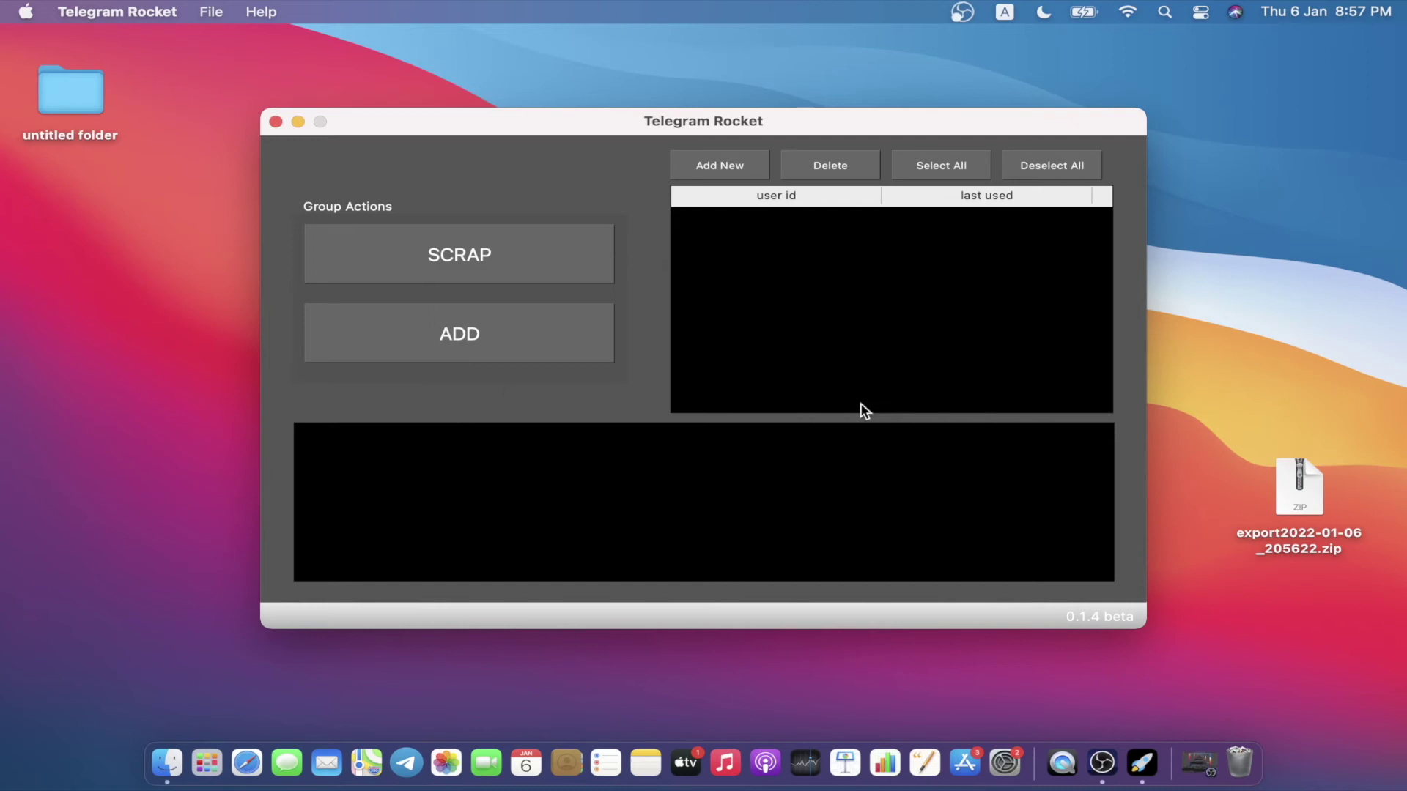
left_click(346, 196)
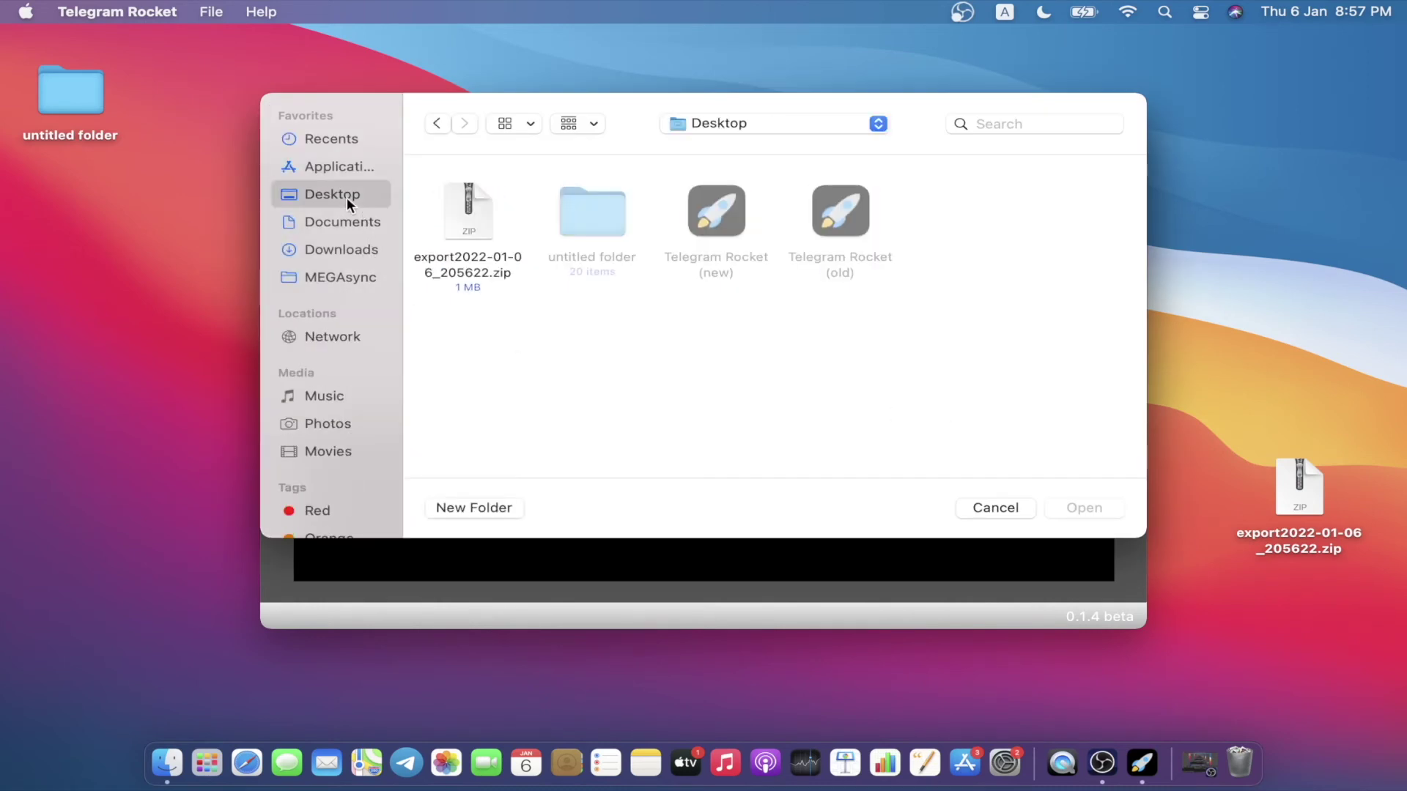
left_click(475, 220)
left_click(1066, 509)
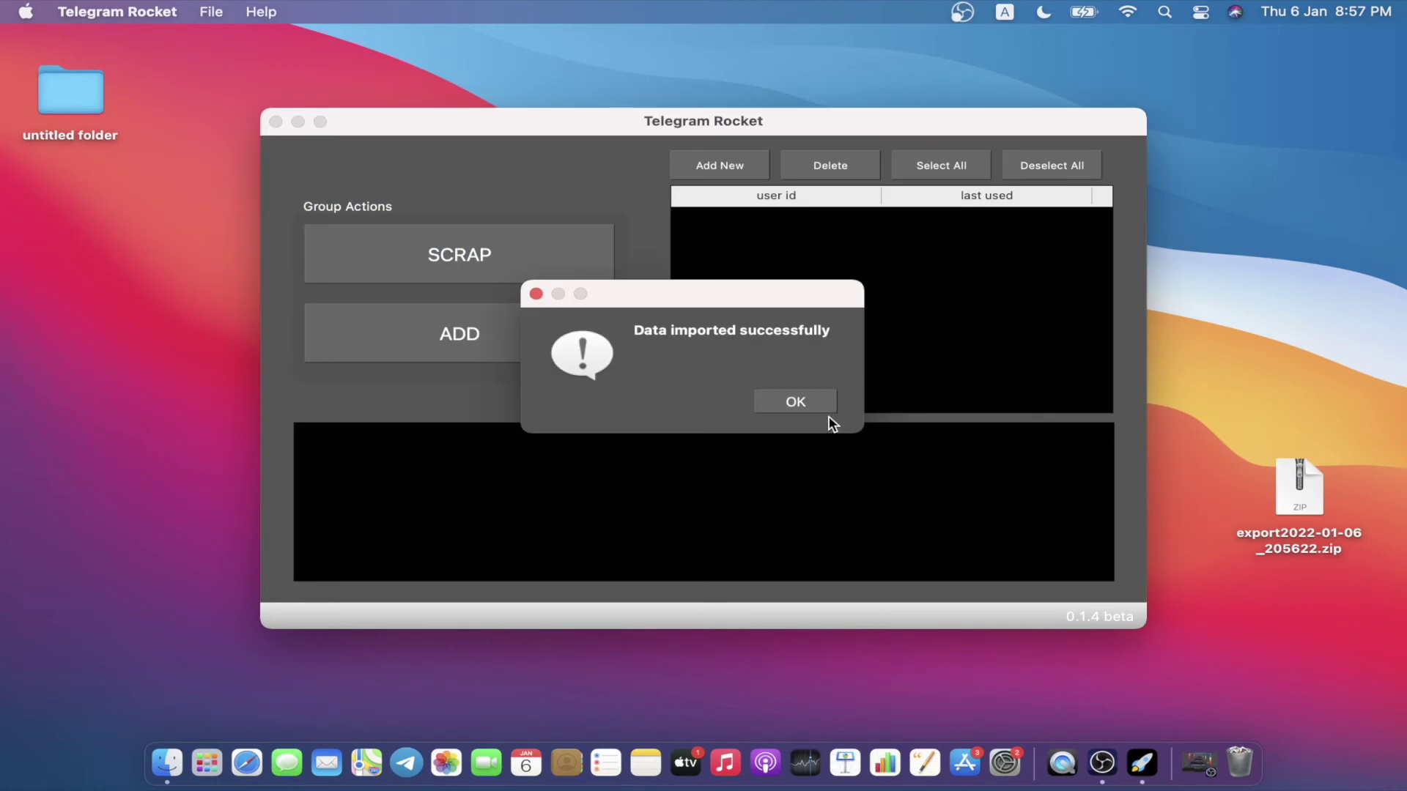
left_click(808, 411)
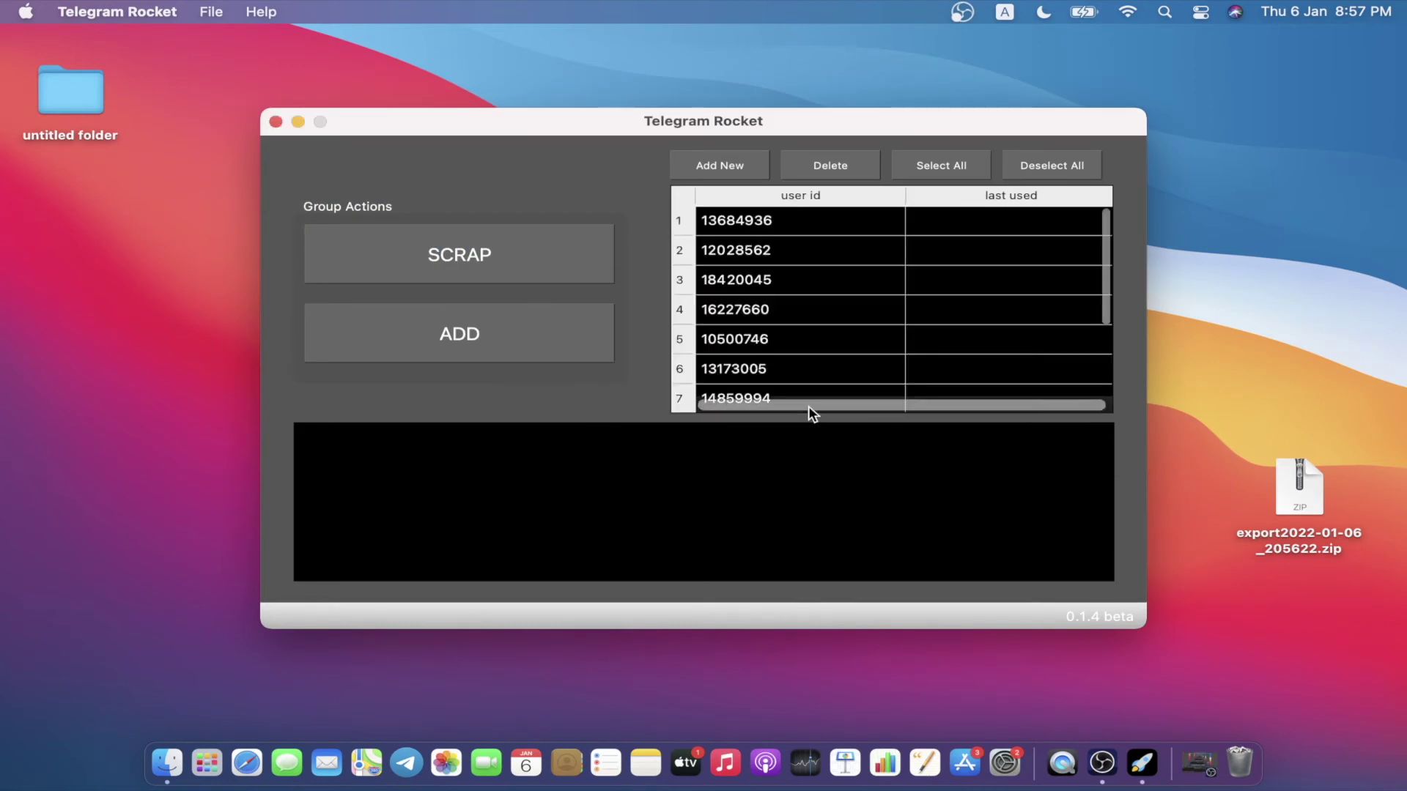
- Check the imported user id list in the new version from the first to the last entry
scroll(880, 326, "down", 3)
scroll(880, 328, "up", 3)
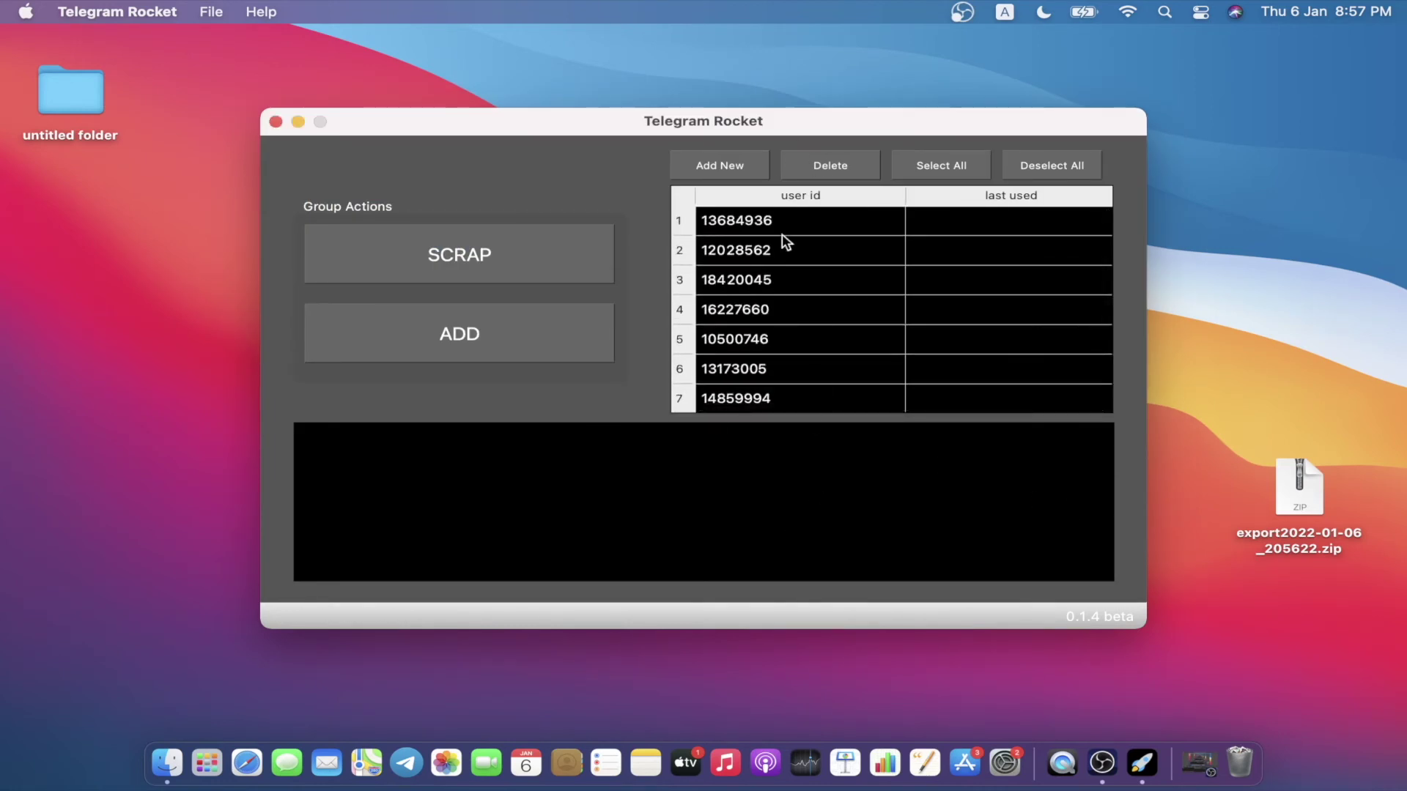
scroll(773, 388, "down", 5)
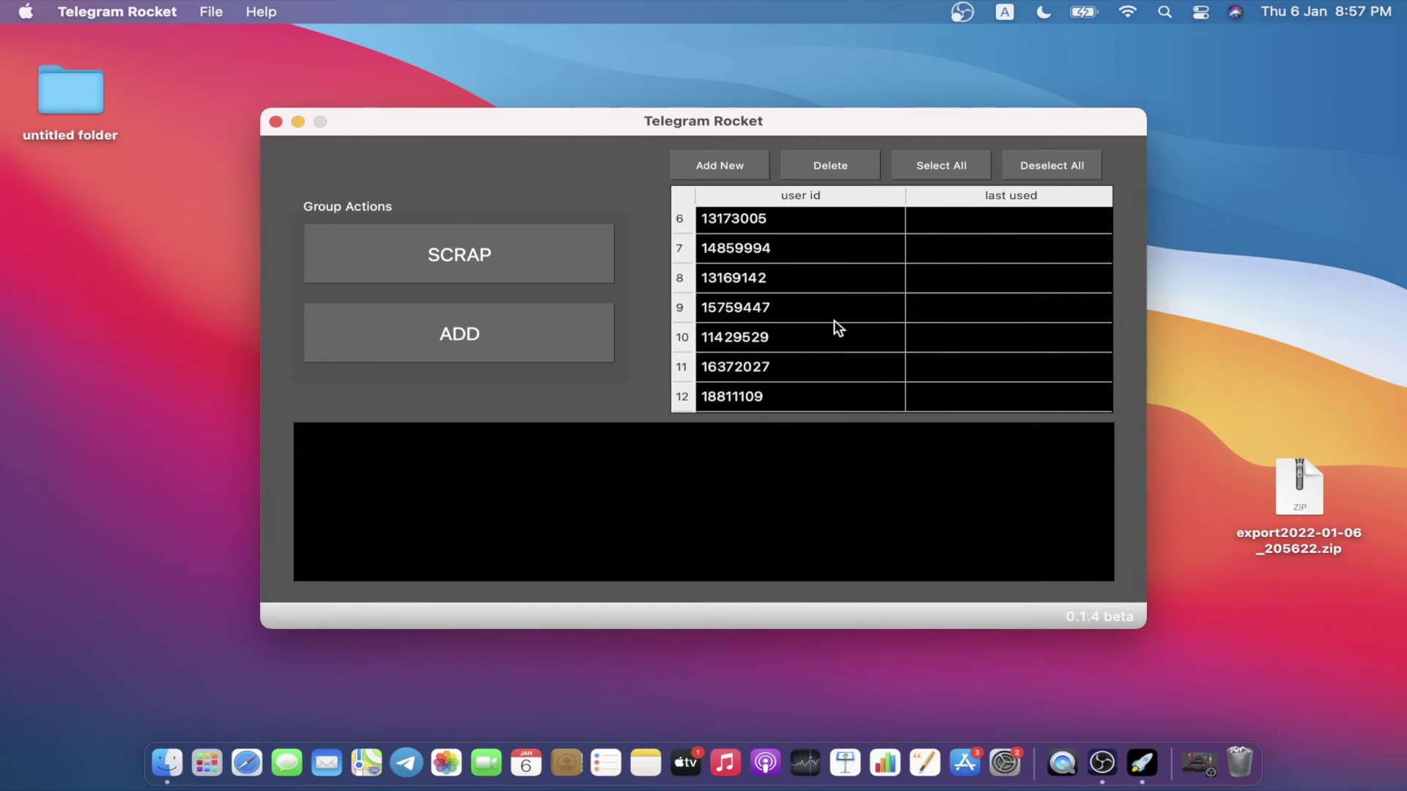
scroll(793, 350, "up", 5)
scroll(793, 350, "down", 5)
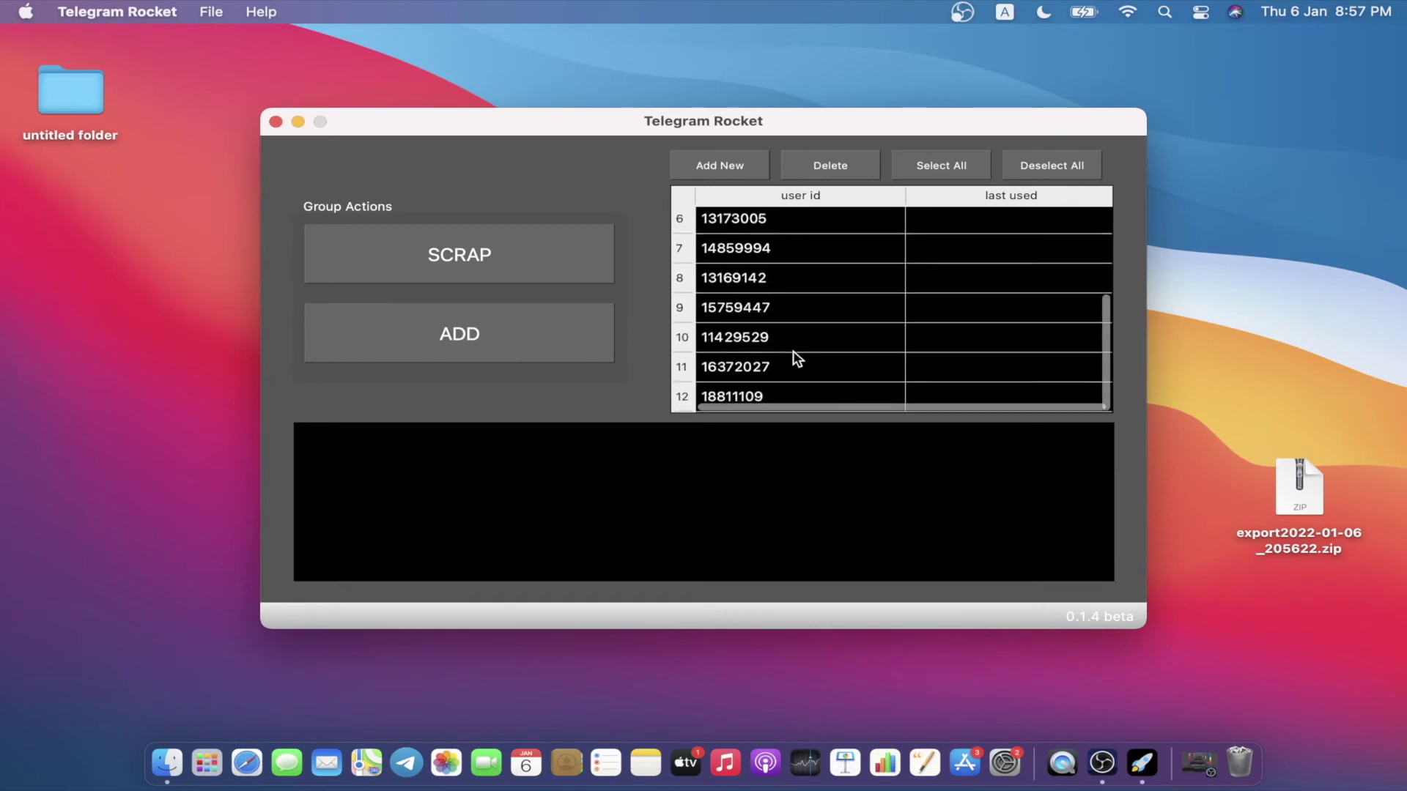
scroll(793, 350, "up", 5)
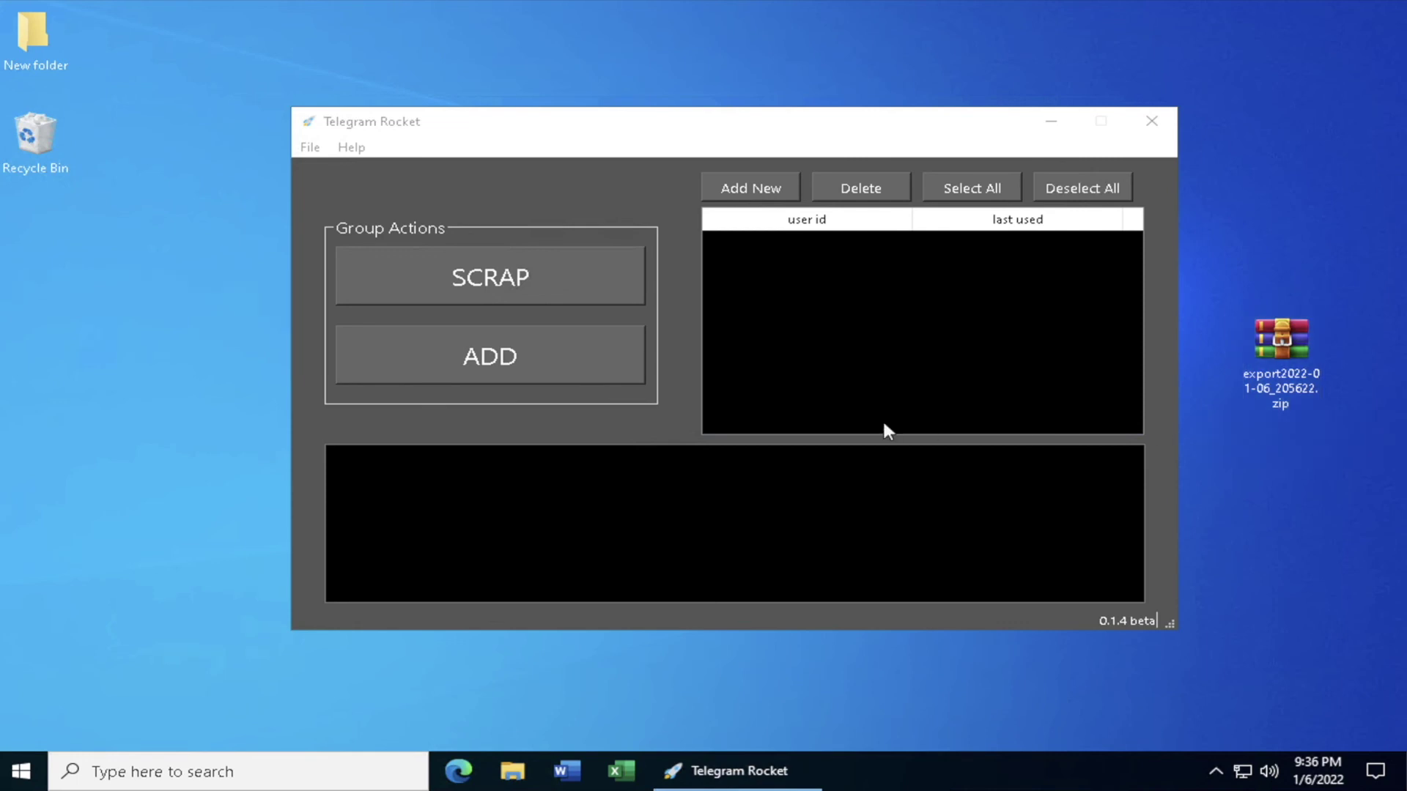
- Import export2022-01-06_205622.zip from the Desktop into Telegram Rocket on Windows, accepting the override, and review the imported user ids
left_click(310, 147)
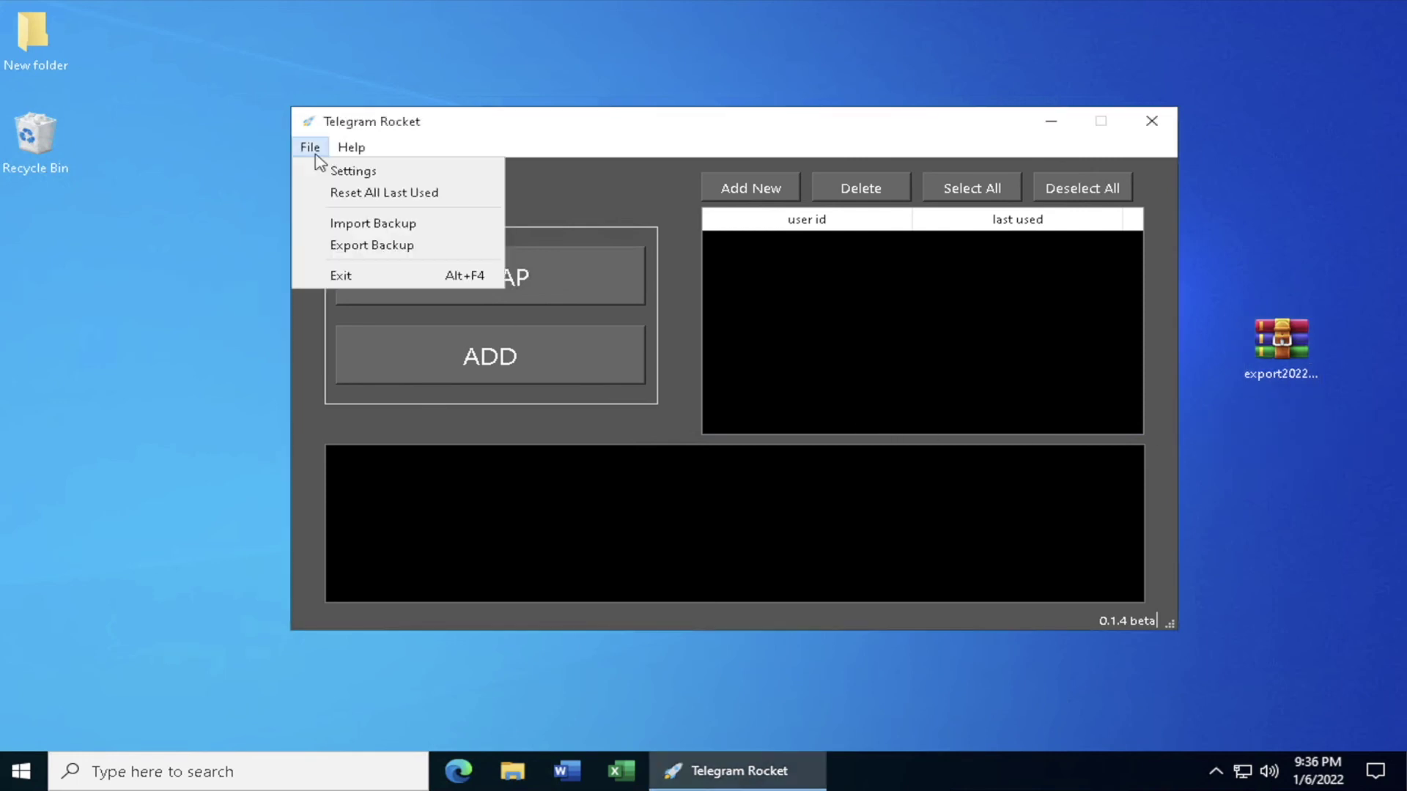
left_click(323, 233)
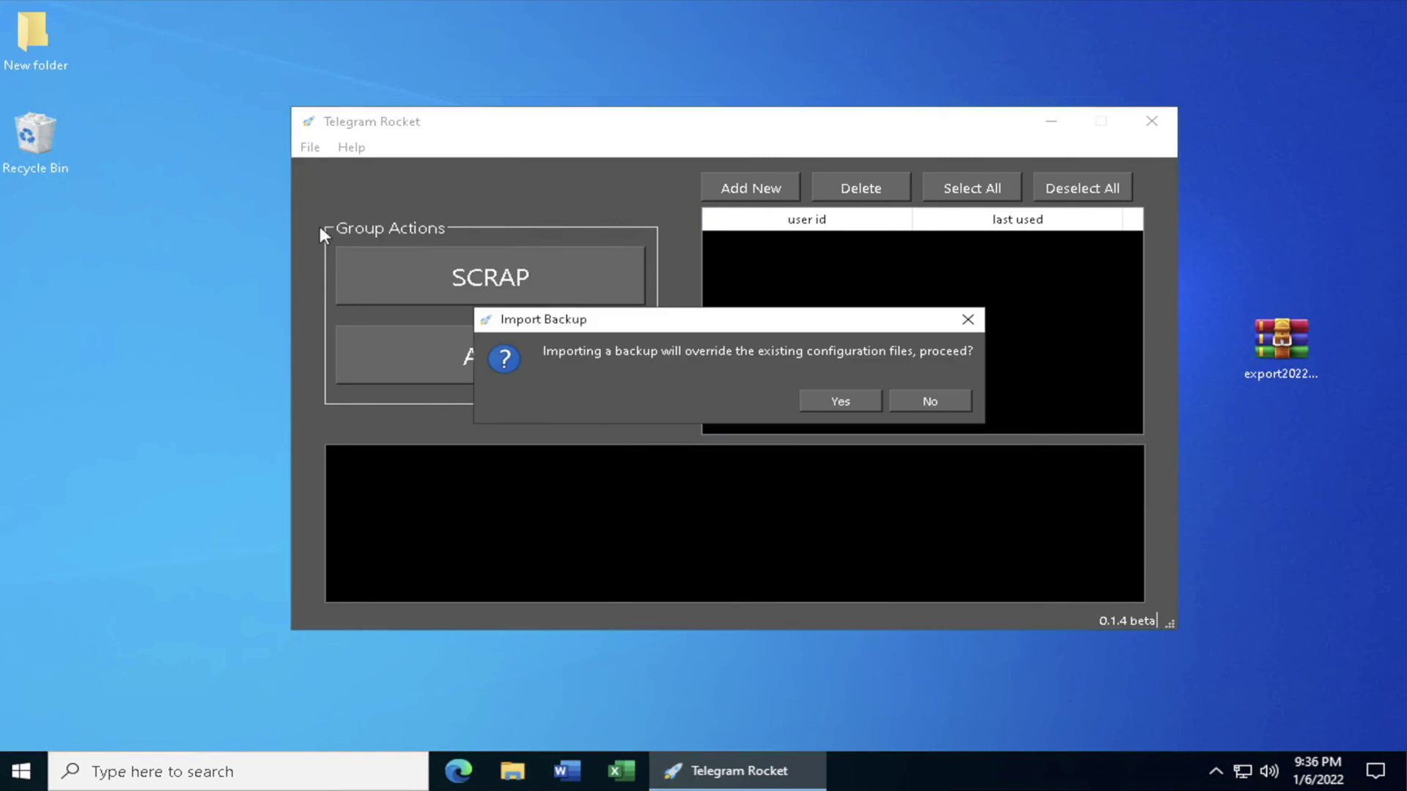
left_click(839, 402)
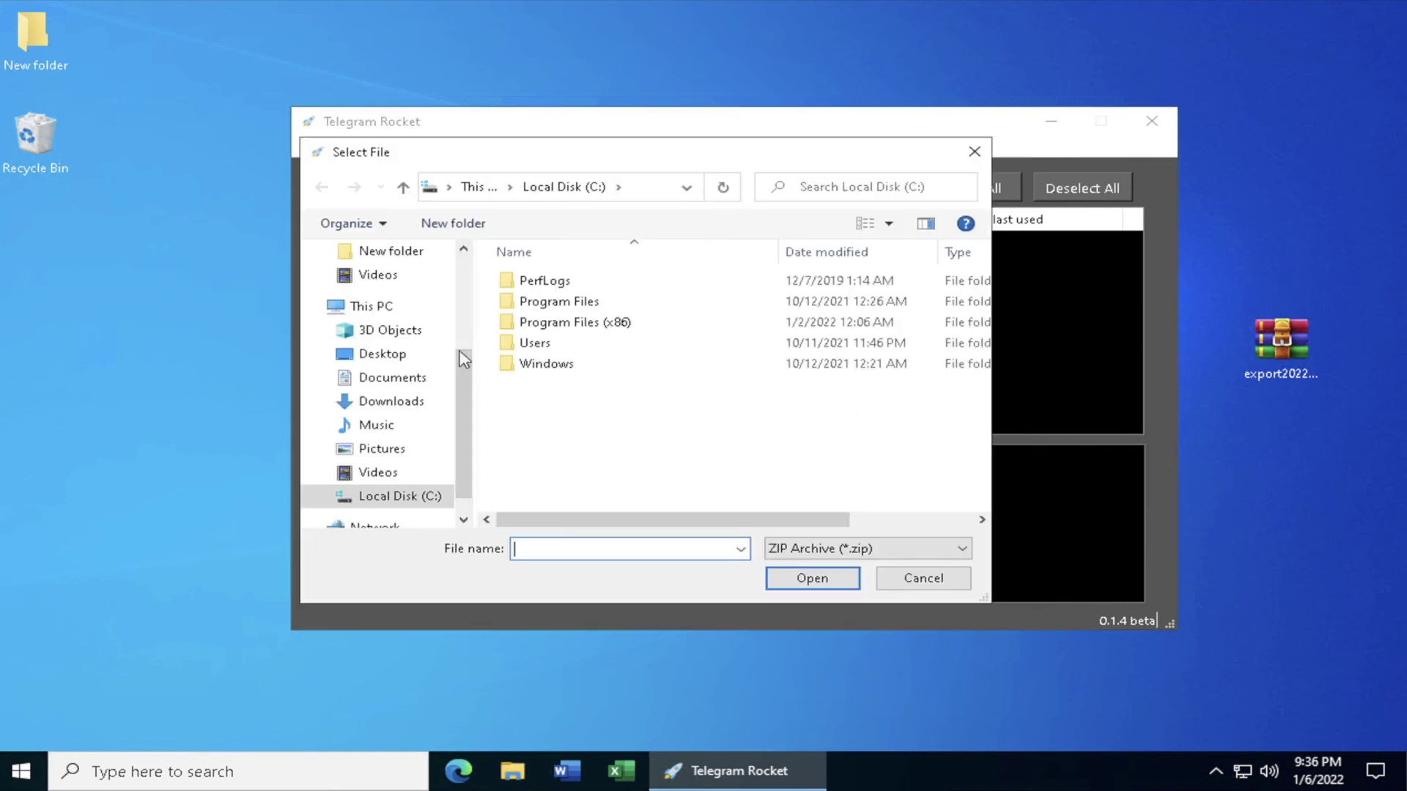
left_click(385, 356)
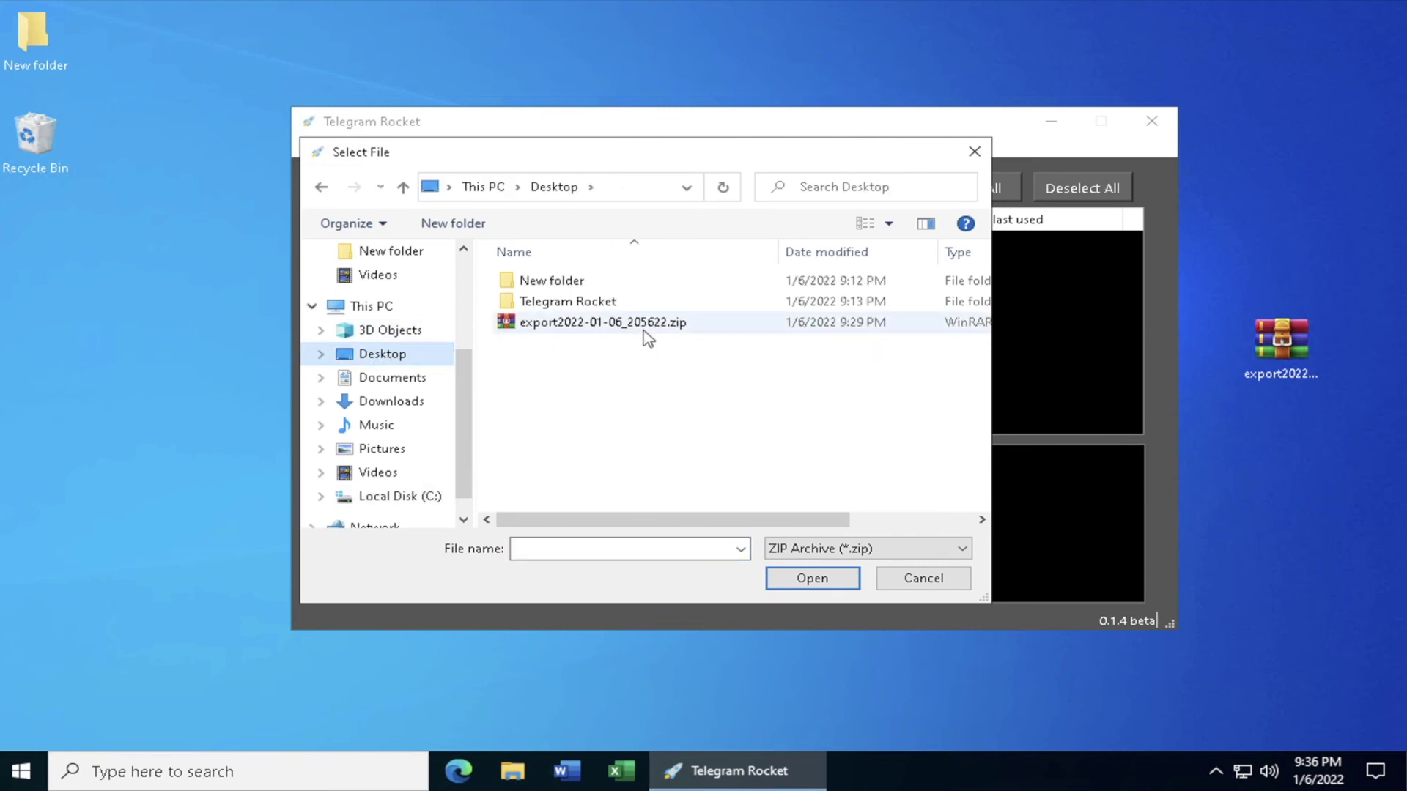
left_click(646, 326)
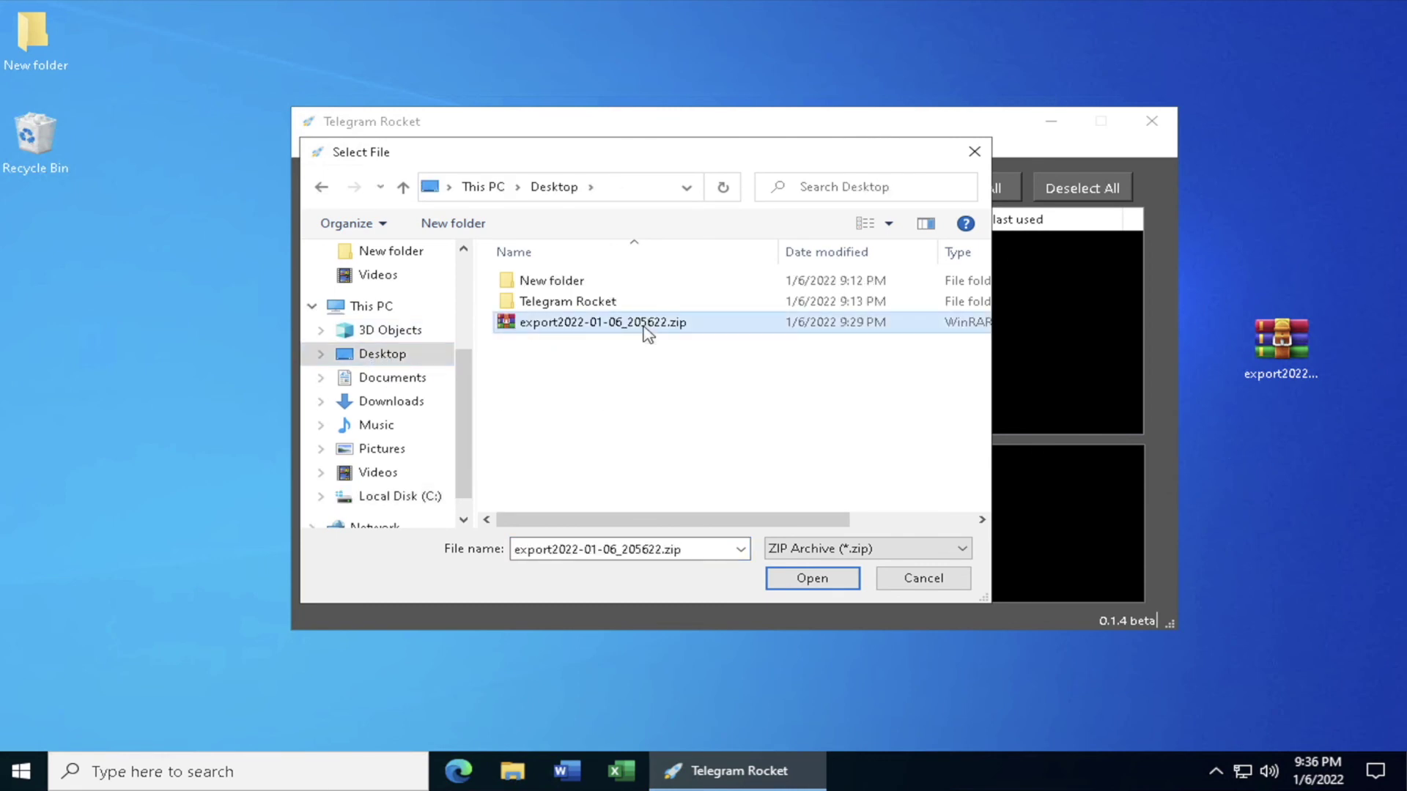
left_click(814, 580)
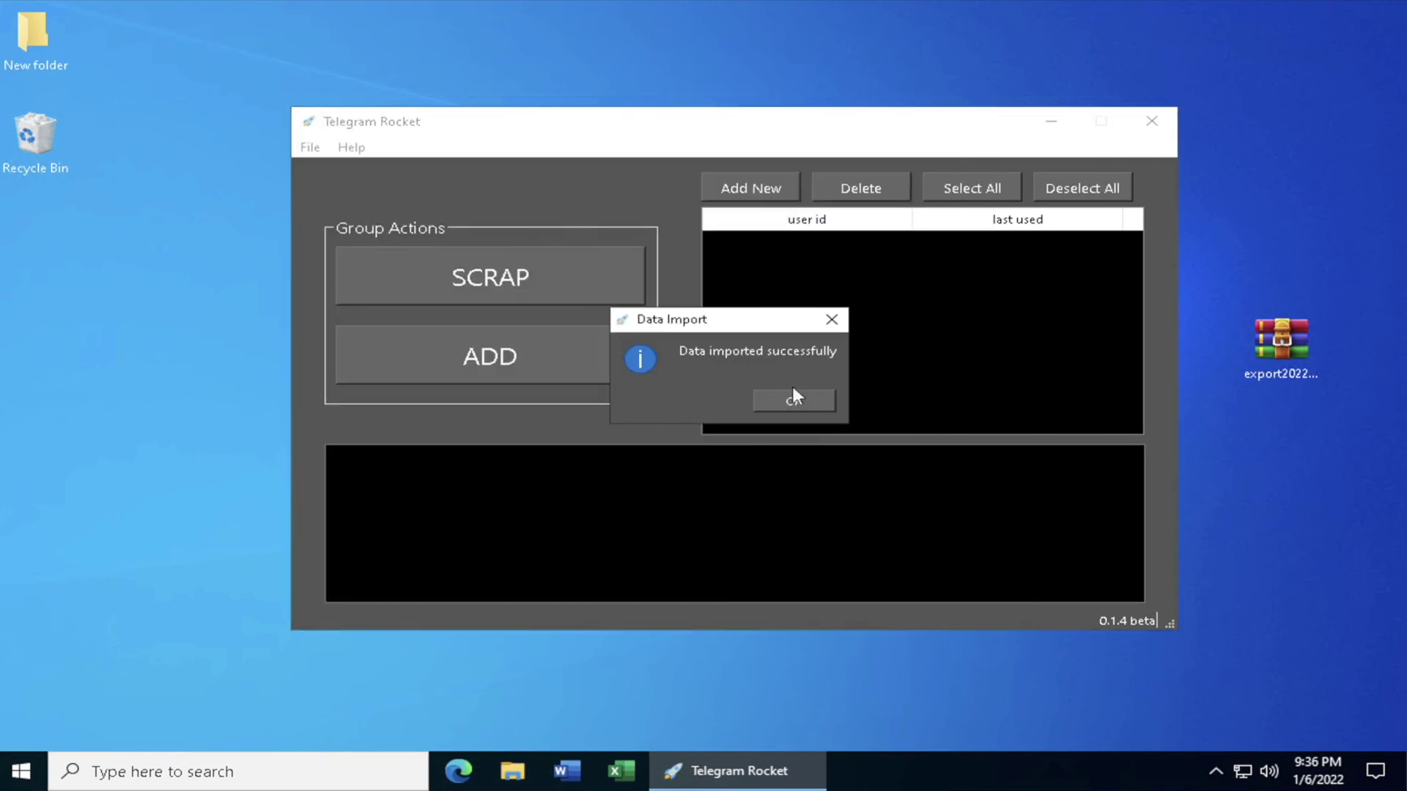
left_click(794, 400)
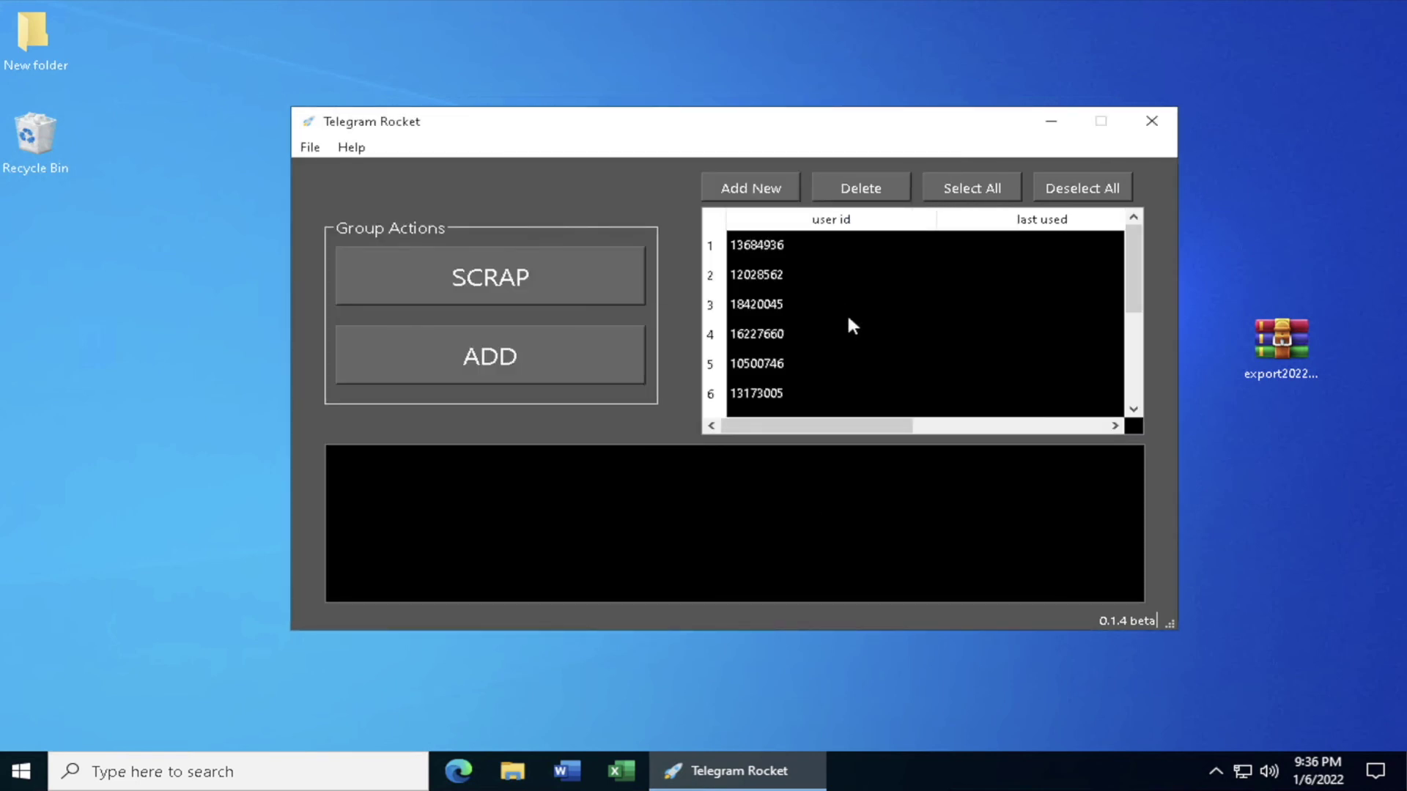
scroll(847, 352, "down", 2)
left_click_drag(1134, 322, 1108, 409)
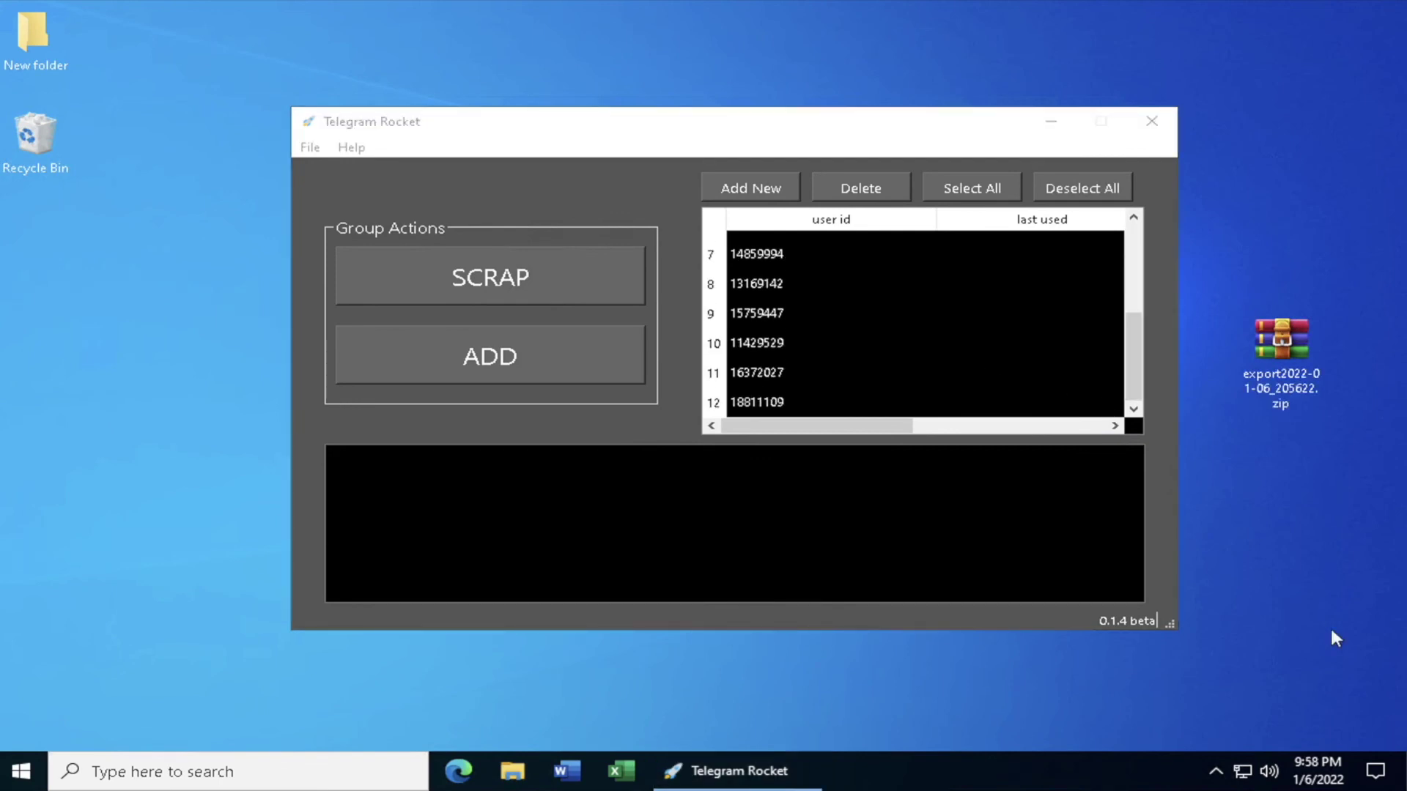